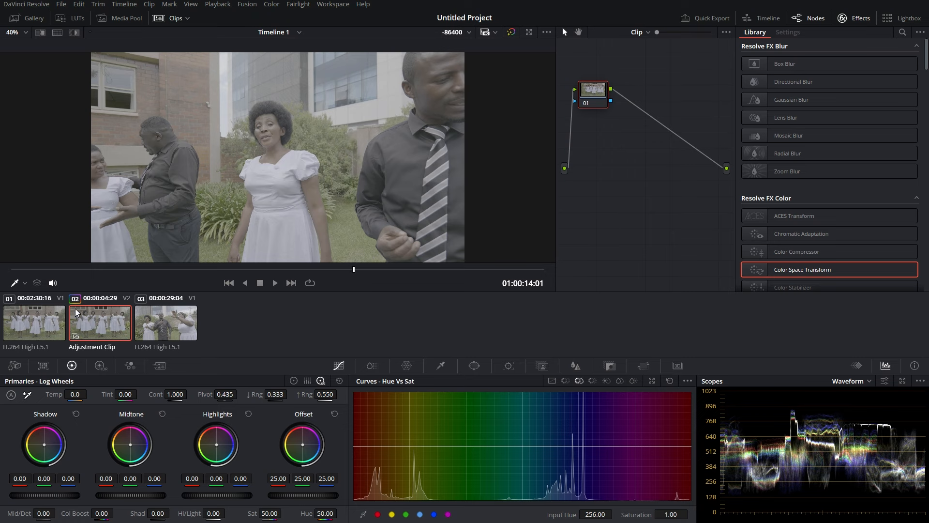
# Step: Delete the existing adjustment clip from the Video 2 track on the Edit page
pyautogui.click(39, 319)
pyautogui.click(162, 328)
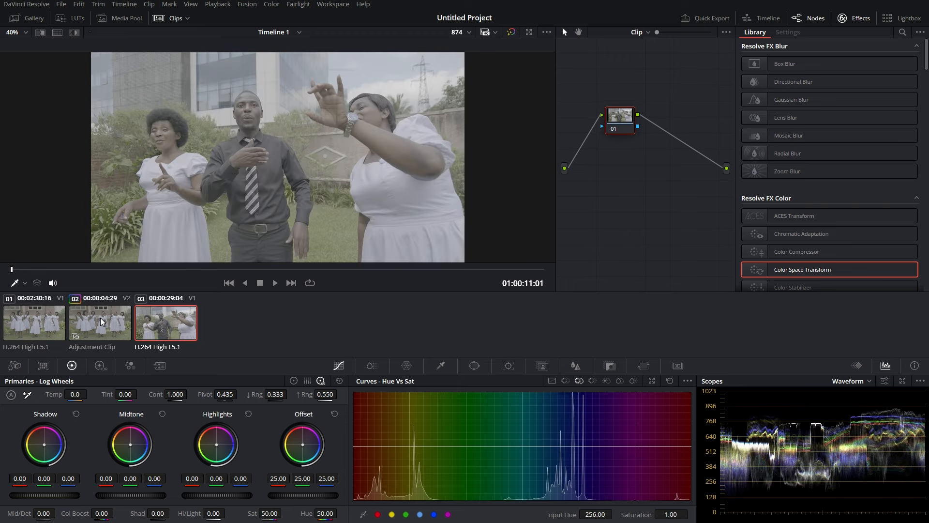
pyautogui.click(100, 319)
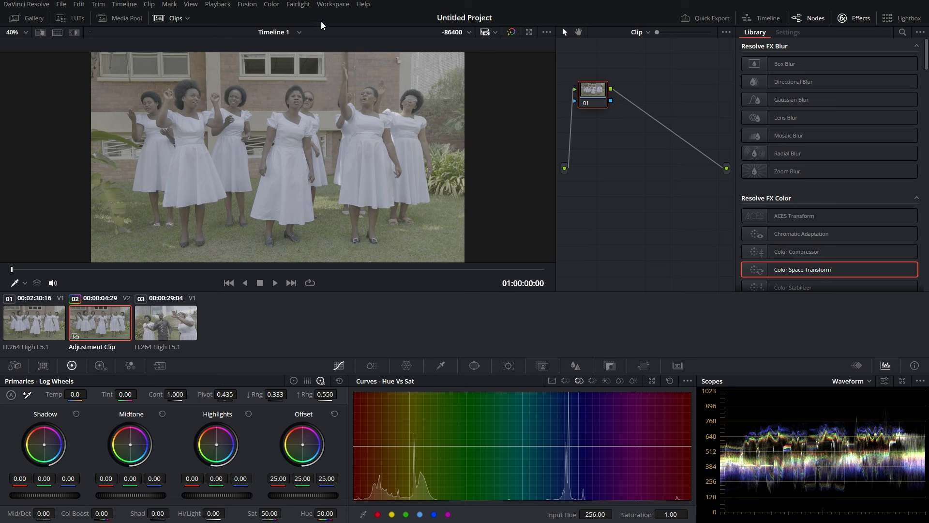
pyautogui.click(333, 5)
pyautogui.moveTo(348, 17)
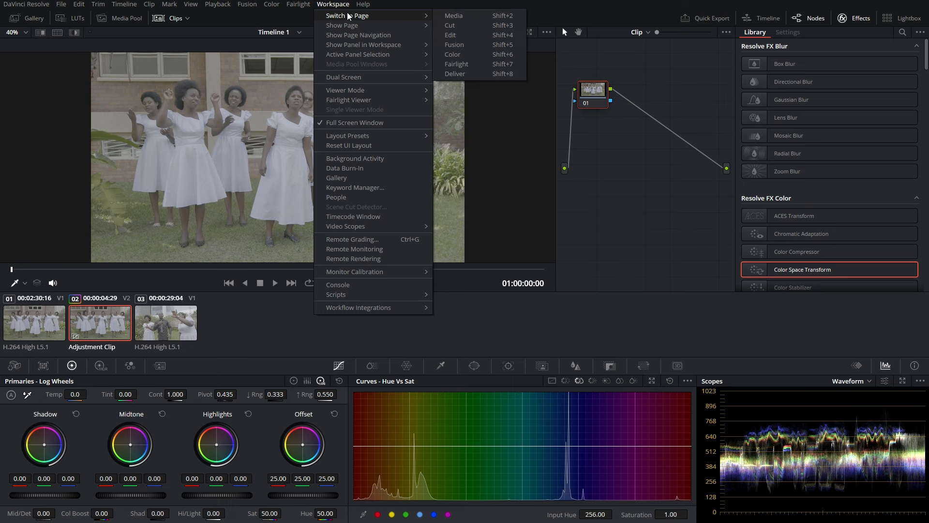
pyautogui.click(453, 34)
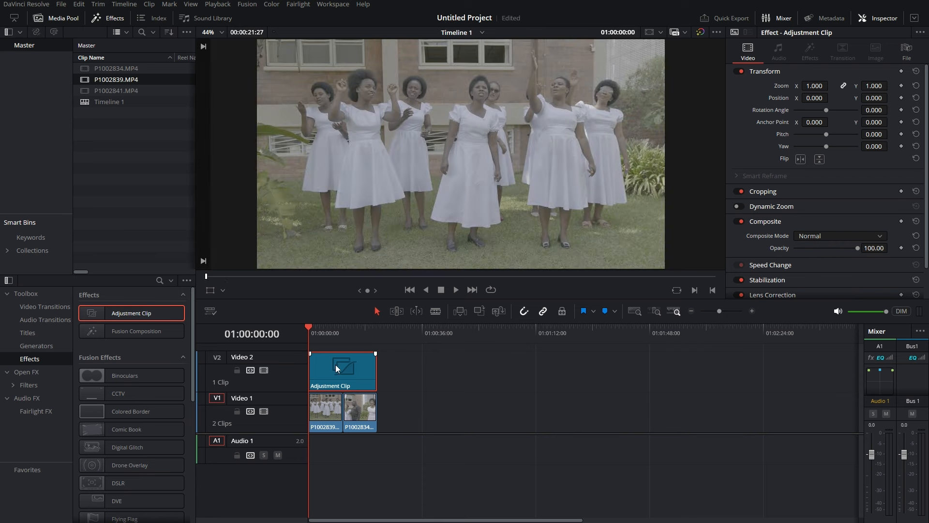
pyautogui.press('Delete')
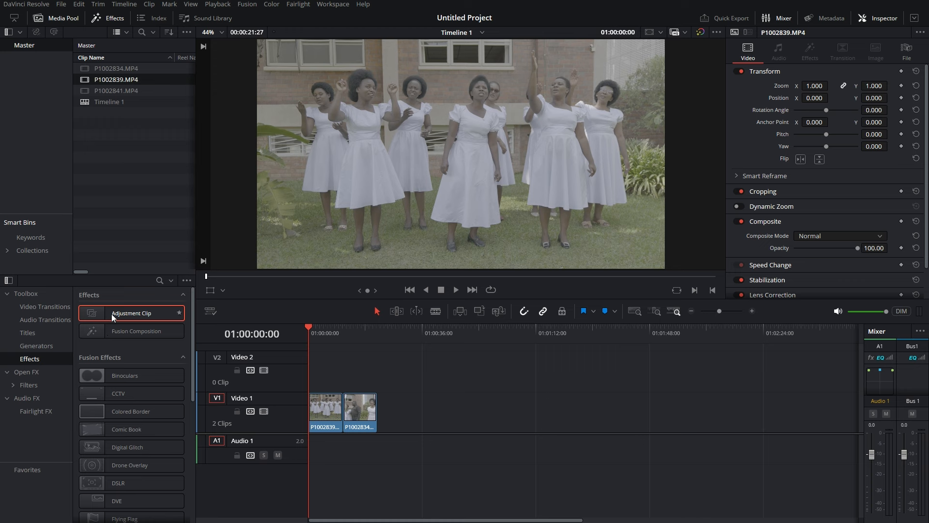
# Step: Place a new adjustment clip on Video 2 and extend it over both footage clips
pyautogui.moveTo(112, 313); pyautogui.dragTo(283, 376)
pyautogui.moveTo(342, 371); pyautogui.dragTo(376, 372)
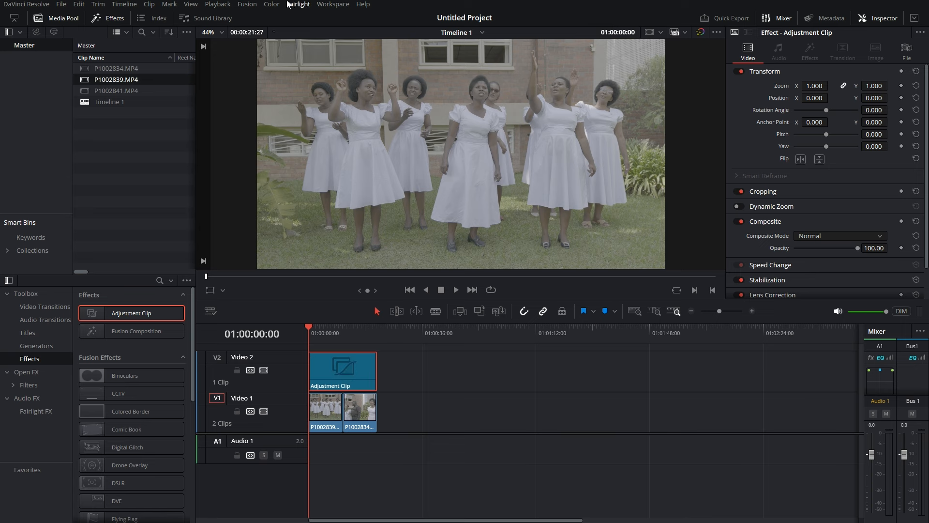
# Step: Return to the Color page and move the adjustment clip's node 01 up in the node graph
pyautogui.click(325, 5)
pyautogui.moveTo(352, 17)
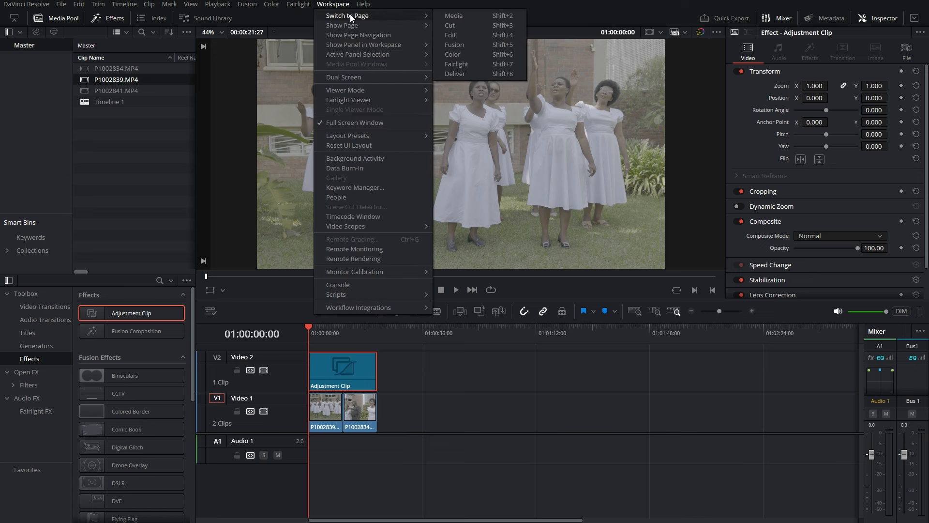
pyautogui.click(454, 51)
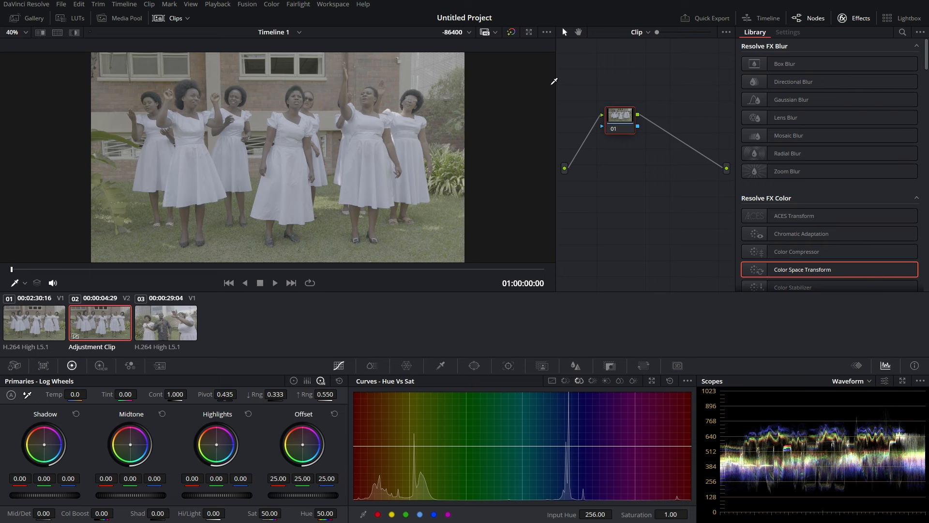
pyautogui.moveTo(628, 114); pyautogui.dragTo(613, 87)
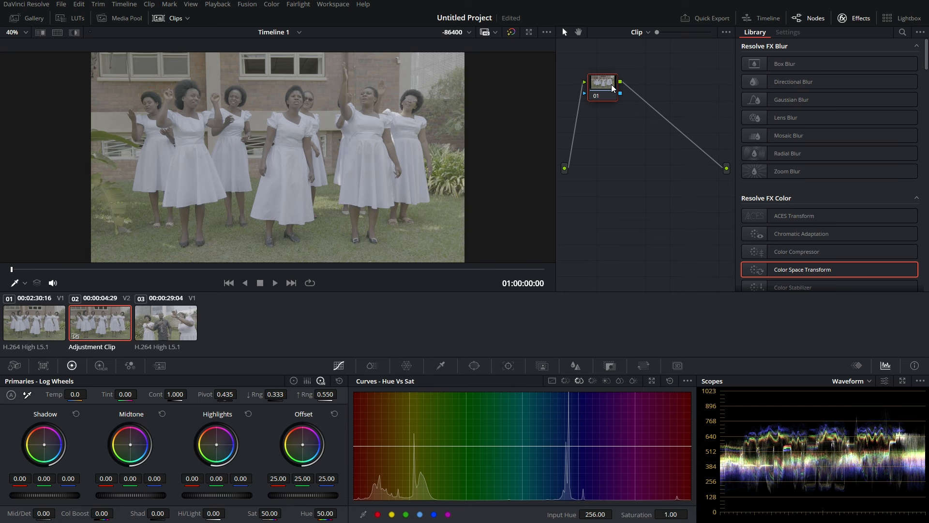
# Step: Add 14 serial nodes after node 01 and shift nodes 01 to 03 into line with the rows below
pyautogui.hotkey('alt', 's')
pyautogui.hotkey('alt', 's')
pyautogui.hotkey('alt', 'o')
pyautogui.hotkey('alt', 's')
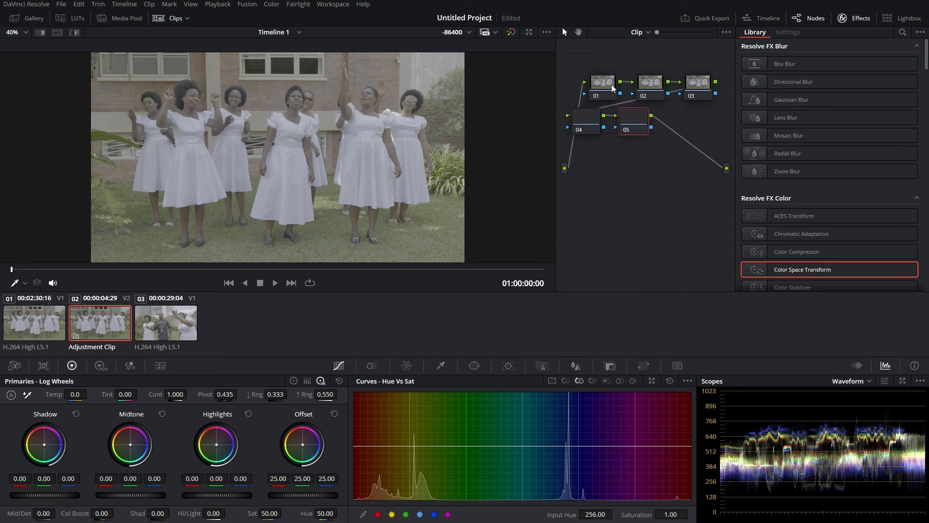
pyautogui.hotkey('alt', 's')
pyautogui.hotkey('alt', 'o')
pyautogui.hotkey('alt', 's')
pyautogui.hotkey('alt', 's')
pyautogui.hotkey('alt', 'o')
pyautogui.hotkey('alt', 's')
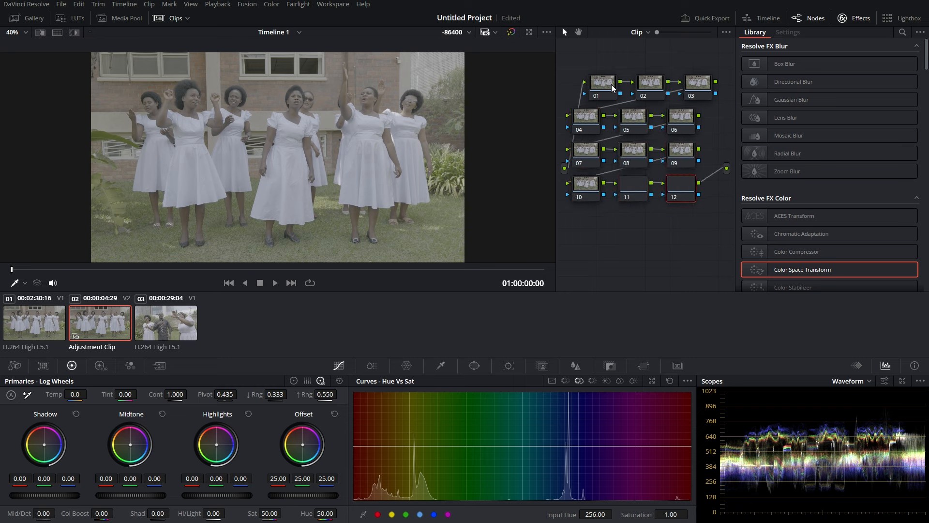
pyautogui.hotkey('alt', 's')
pyautogui.hotkey('alt', 'o')
pyautogui.hotkey('alt', 's')
pyautogui.hotkey('alt', 's')
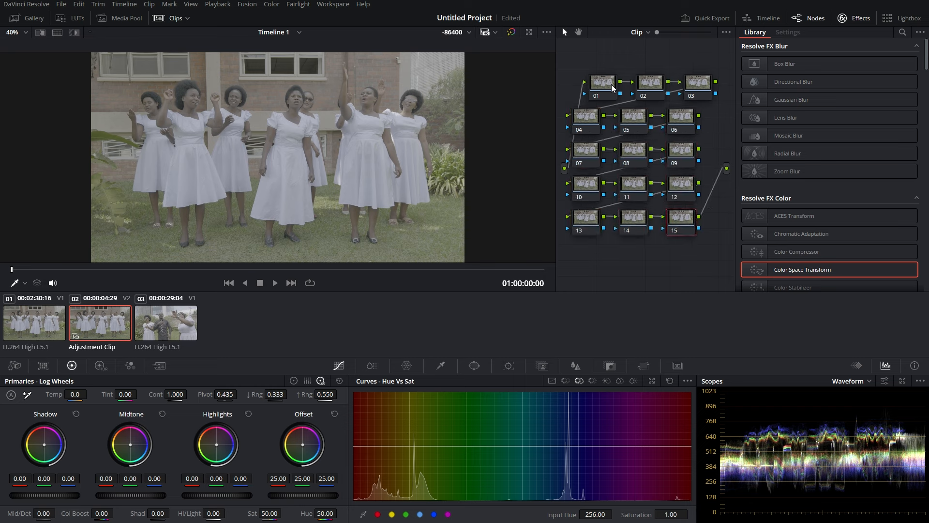
pyautogui.moveTo(611, 84); pyautogui.dragTo(636, 82)
pyautogui.moveTo(698, 81); pyautogui.dragTo(689, 80)
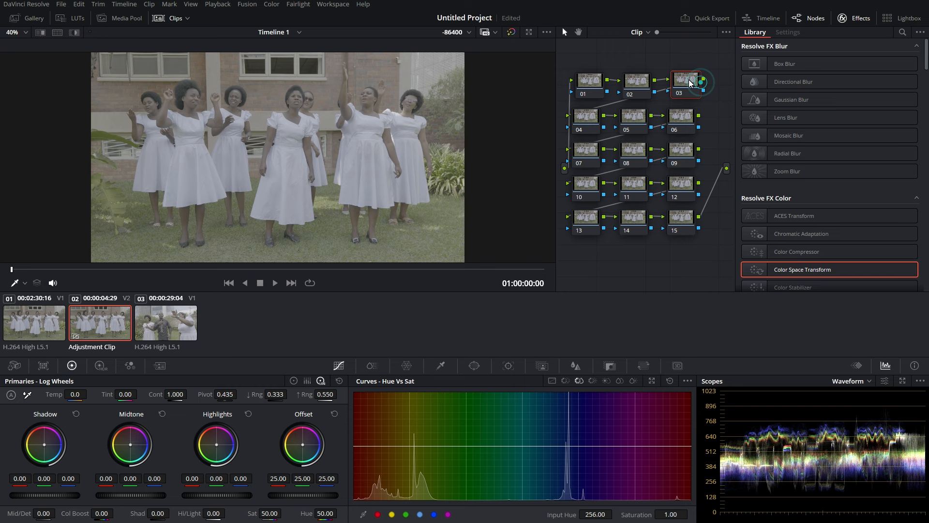
# Step: Label node 02 "CST" and apply the Color Space Transform effect to it
pyautogui.rightClick(637, 84)
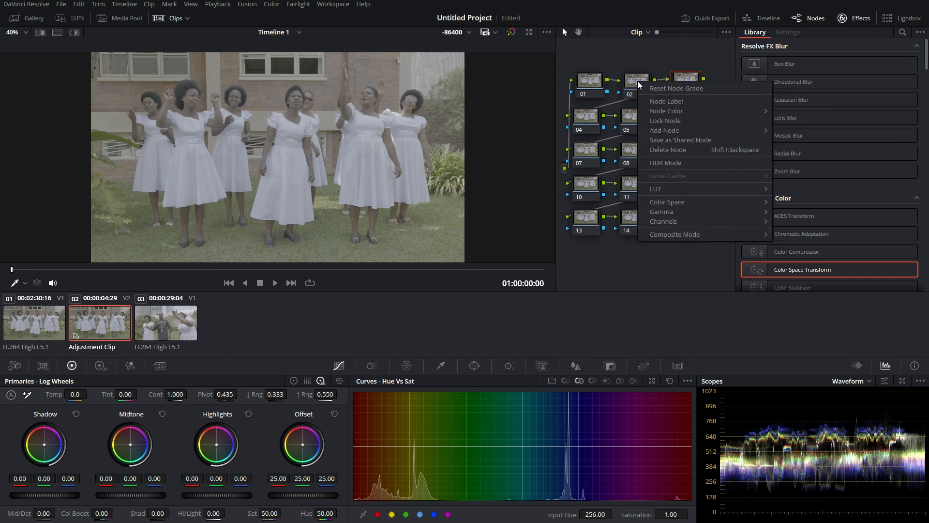
pyautogui.click(673, 101)
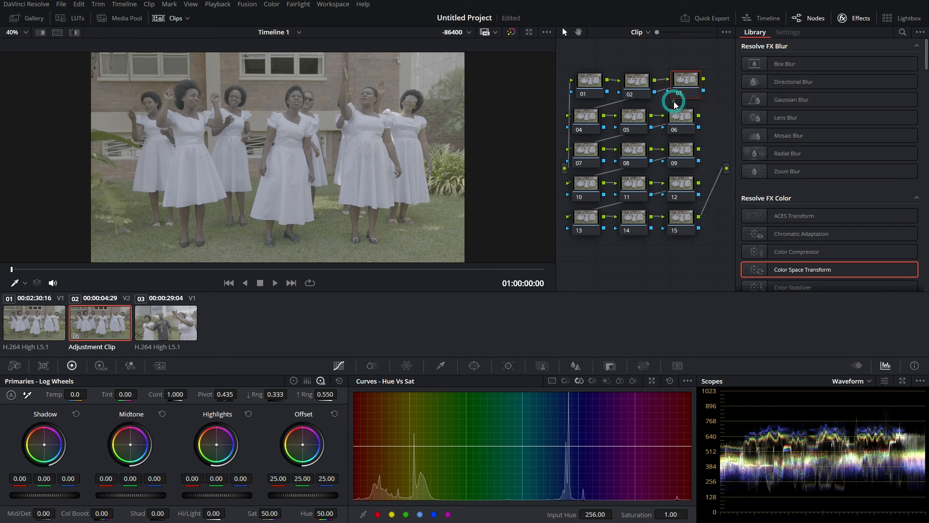
pyautogui.write('CST')
pyautogui.click(643, 85)
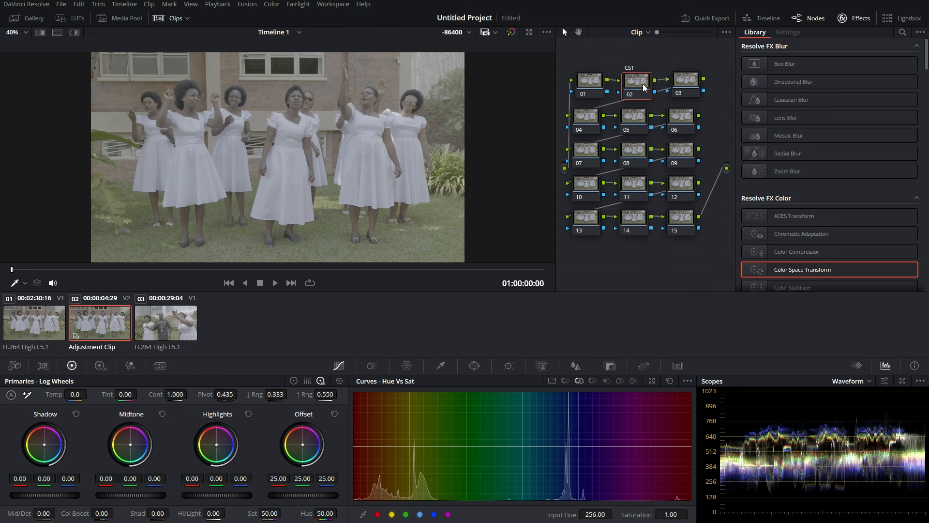
pyautogui.scroll(-4, 821, 168)
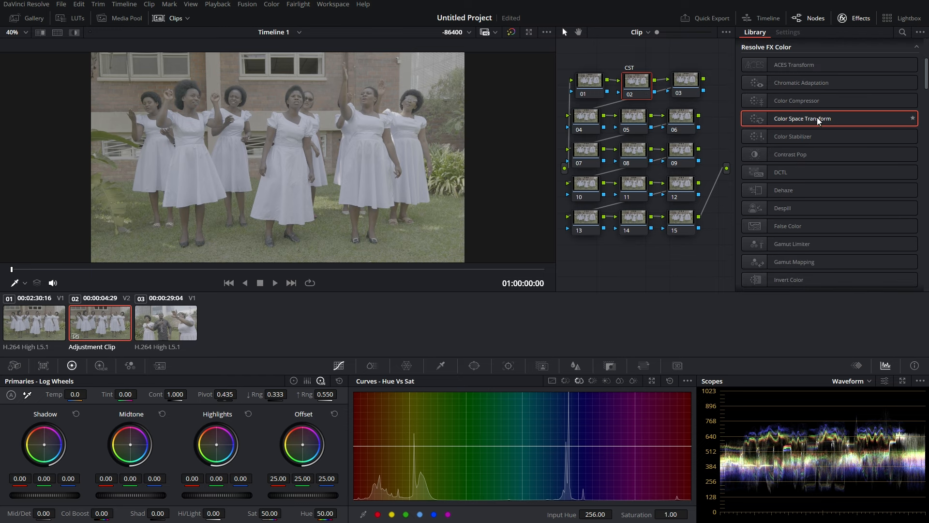
pyautogui.moveTo(852, 118); pyautogui.dragTo(634, 82)
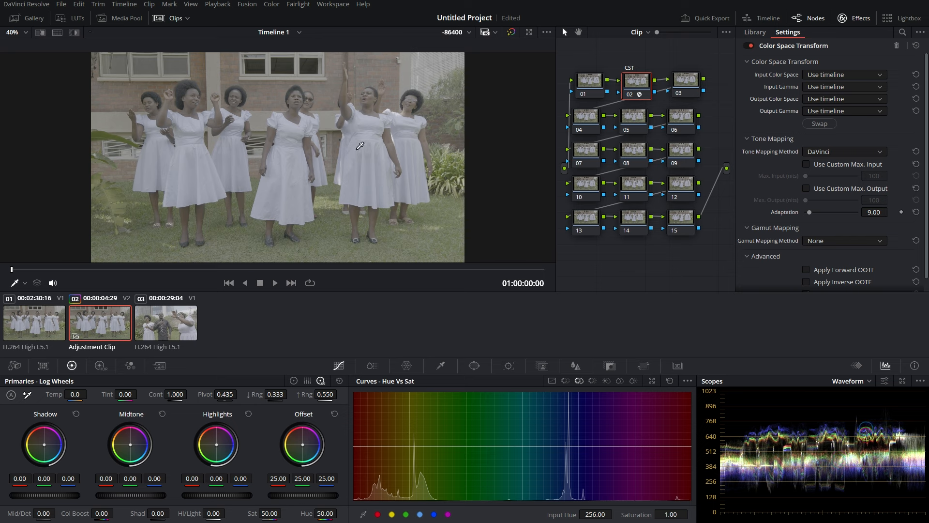
# Step: Set the Color Space Transform's input color space to DaVinci Wide Gamut and input gamma to DaVinci Intermediate
pyautogui.click(859, 74)
pyautogui.scroll(-3, 850, 133)
pyautogui.scroll(3, 849, 132)
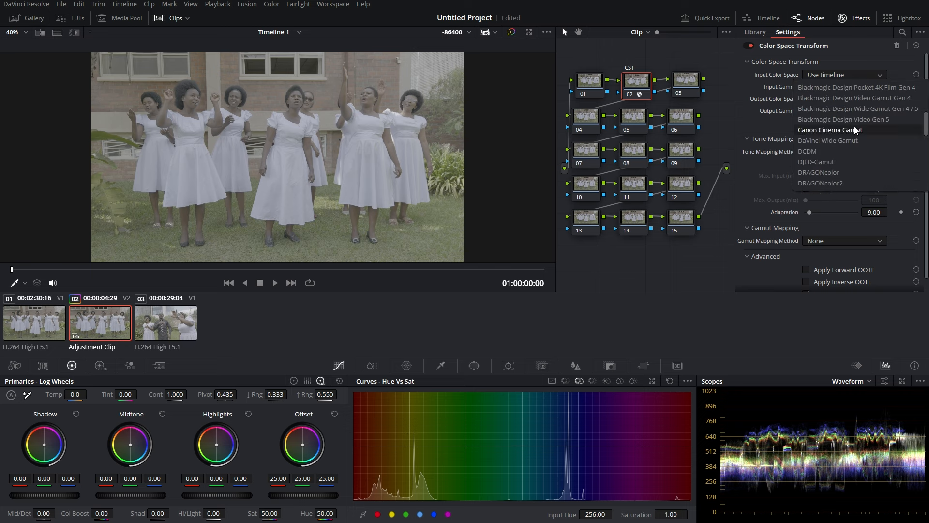
pyautogui.click(850, 141)
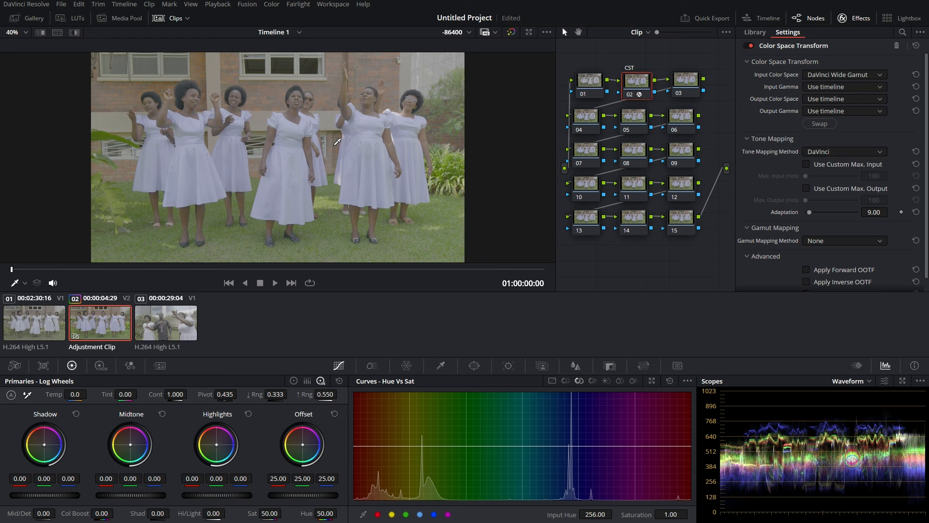
pyautogui.click(823, 88)
pyautogui.scroll(-5, 842, 155)
pyautogui.scroll(-3, 841, 155)
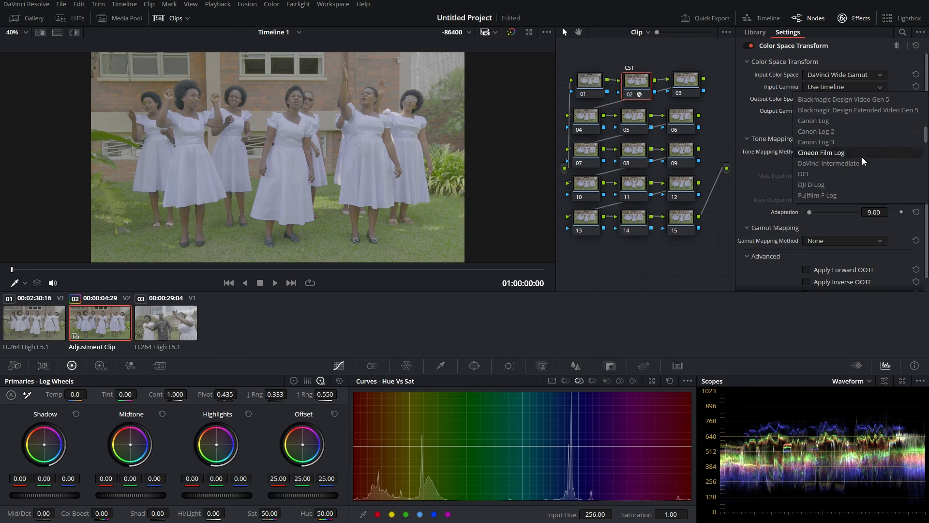
pyautogui.click(853, 162)
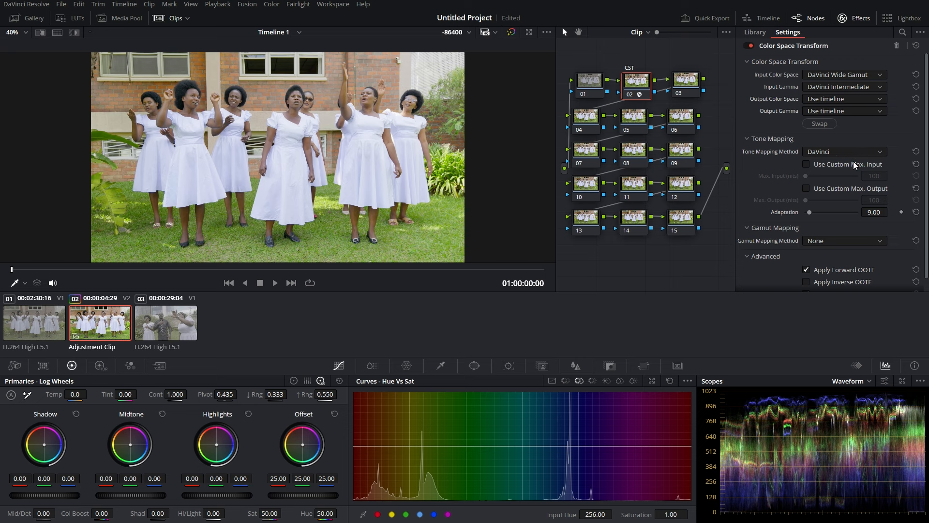
# Step: Look through the available input color spaces and input gammas for camera formats, keeping the chosen settings
pyautogui.click(844, 71)
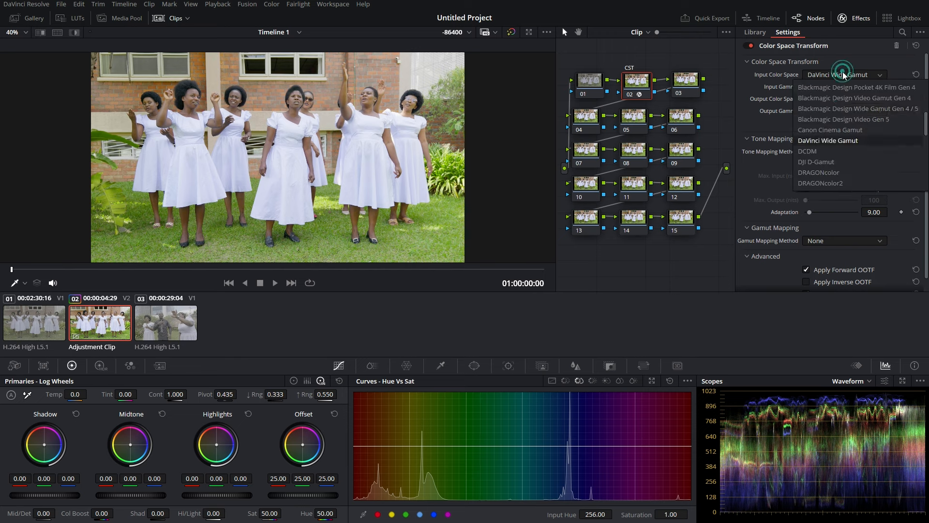
pyautogui.scroll(-2, 849, 116)
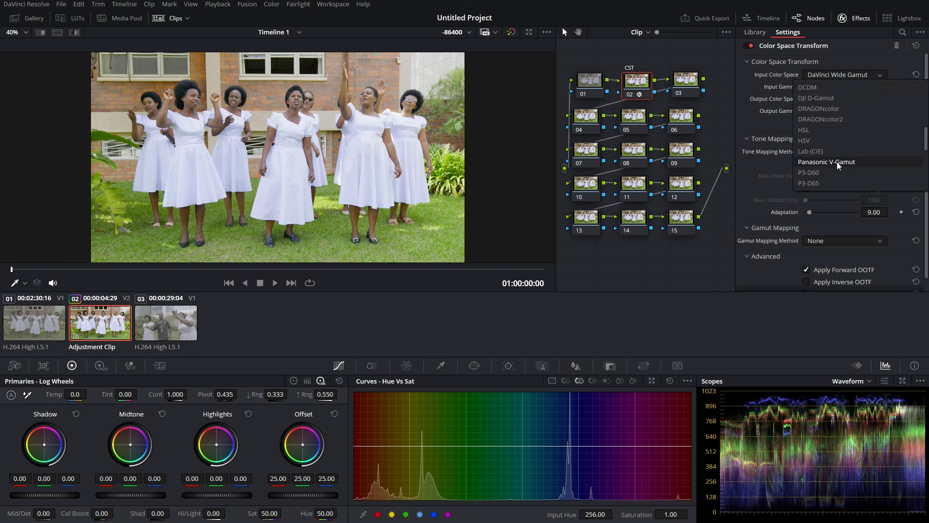
pyautogui.click(858, 55)
pyautogui.click(840, 61)
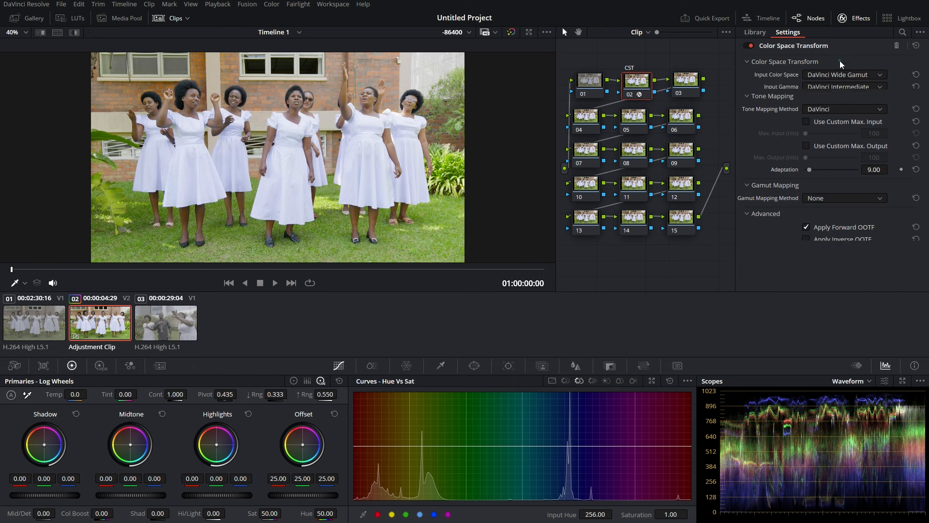
pyautogui.click(831, 87)
pyautogui.scroll(-5, 836, 155)
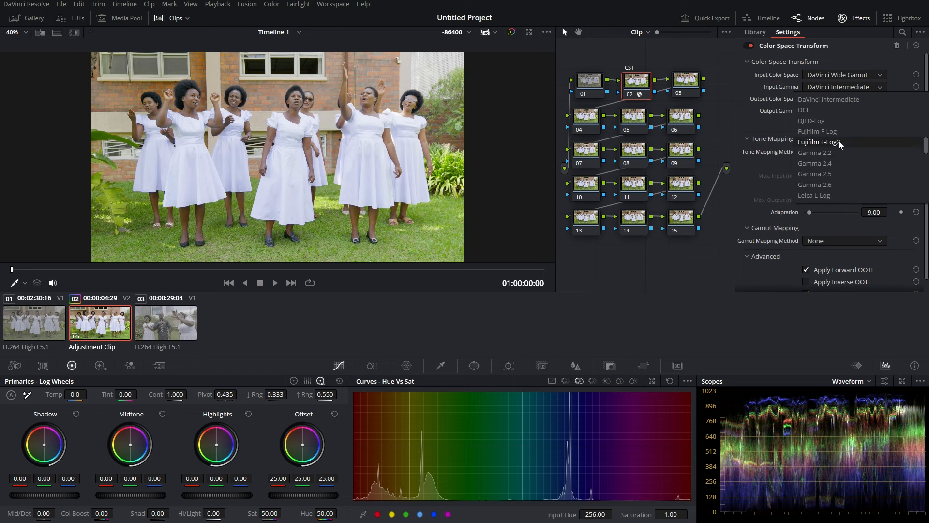
pyautogui.click(863, 57)
pyautogui.click(863, 58)
pyautogui.click(809, 56)
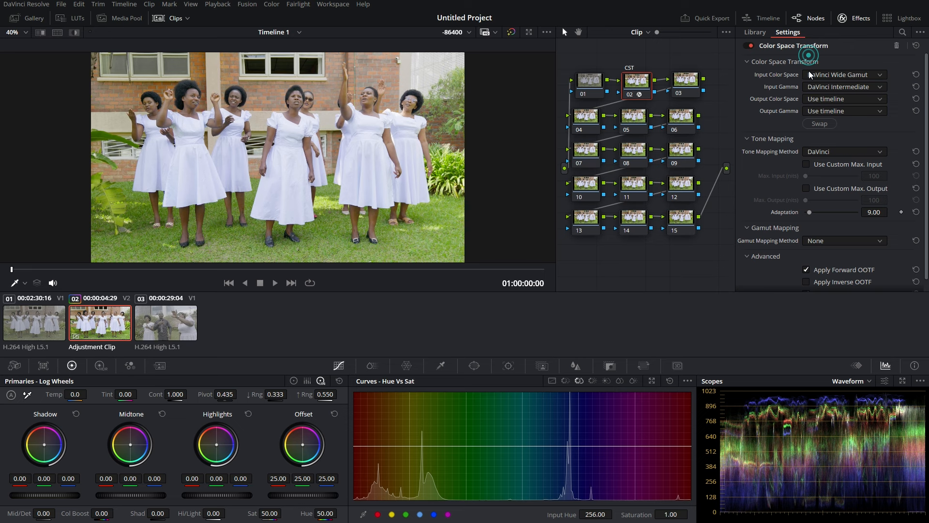
# Step: Set the Color Space Transform's output color space to Rec.709 and output gamma to Rec.709-A
pyautogui.click(822, 97)
pyautogui.scroll(-5, 852, 160)
pyautogui.scroll(-1, 851, 164)
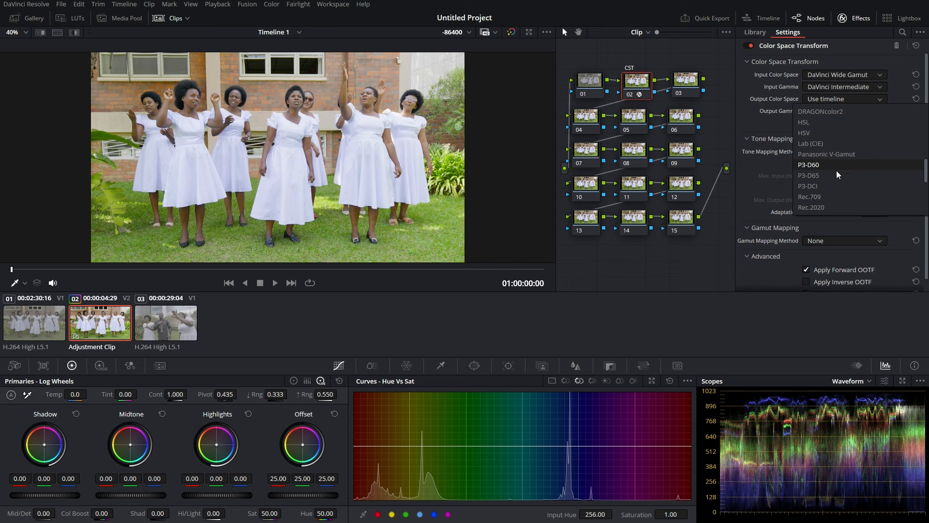
pyautogui.click(822, 196)
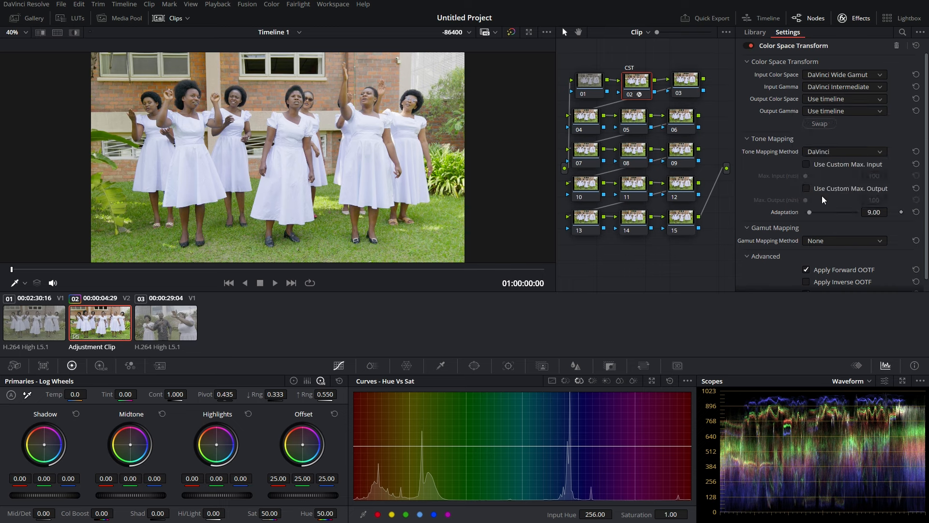
pyautogui.click(836, 112)
pyautogui.scroll(-6, 832, 196)
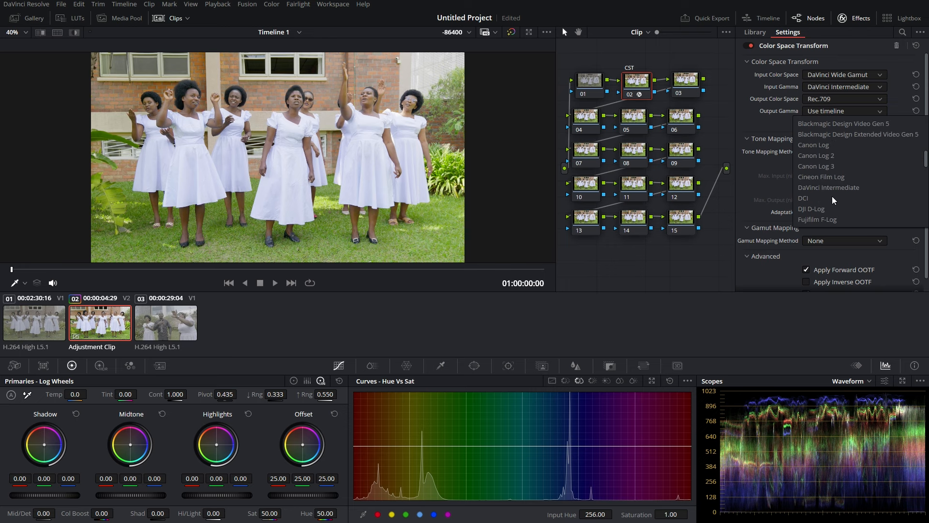
pyautogui.scroll(-5, 833, 196)
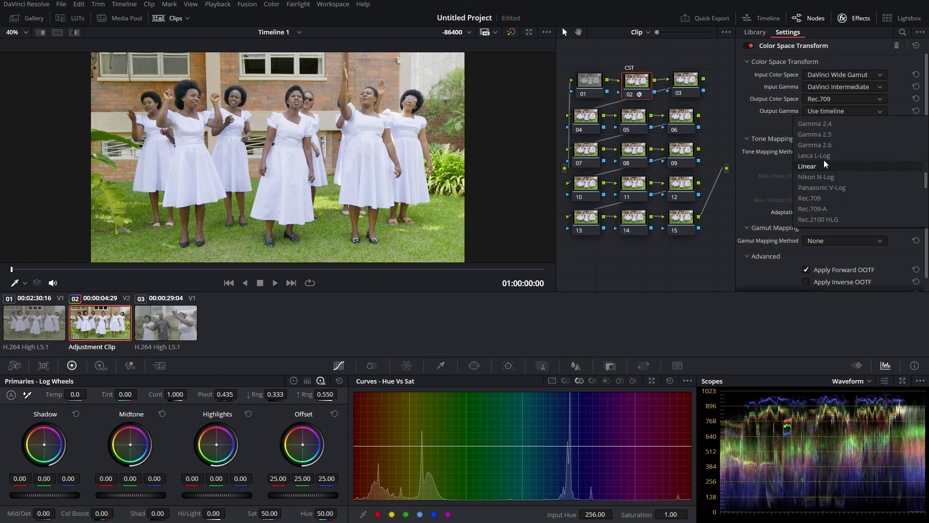
pyautogui.click(820, 197)
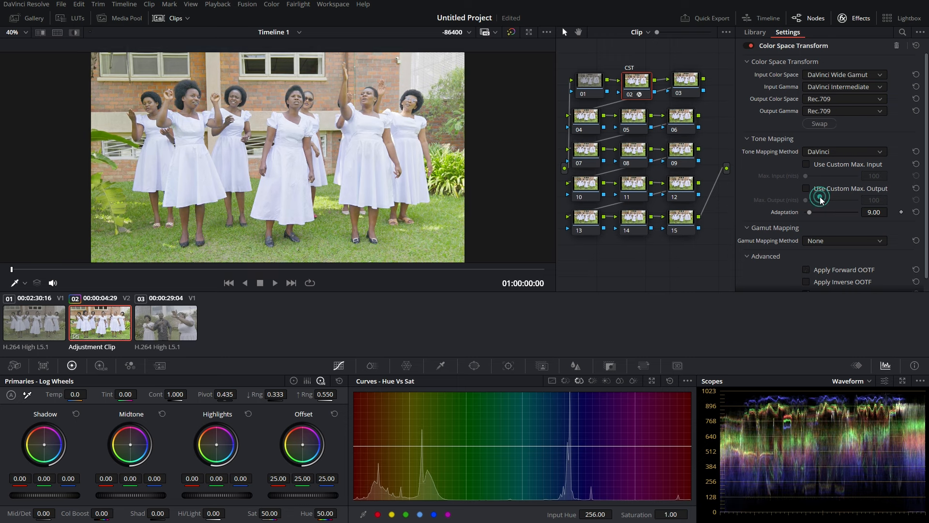
pyautogui.click(827, 114)
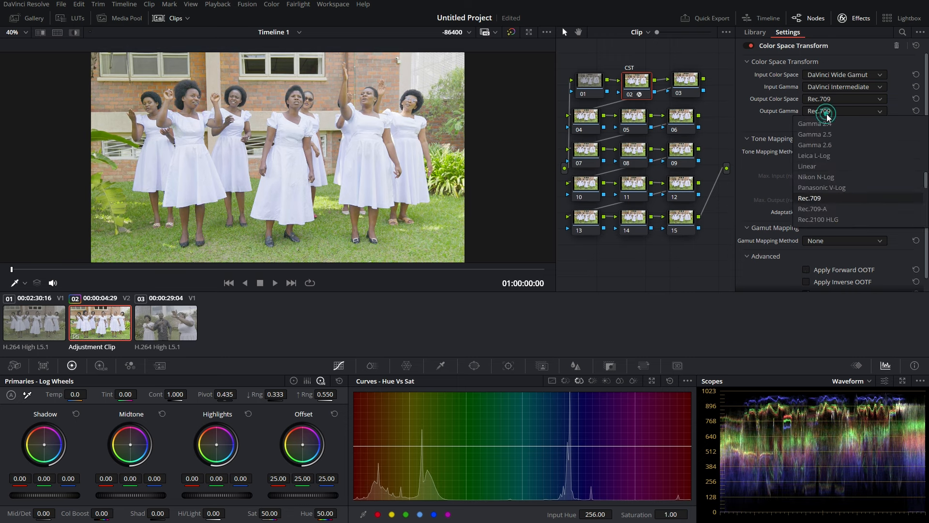
pyautogui.click(829, 210)
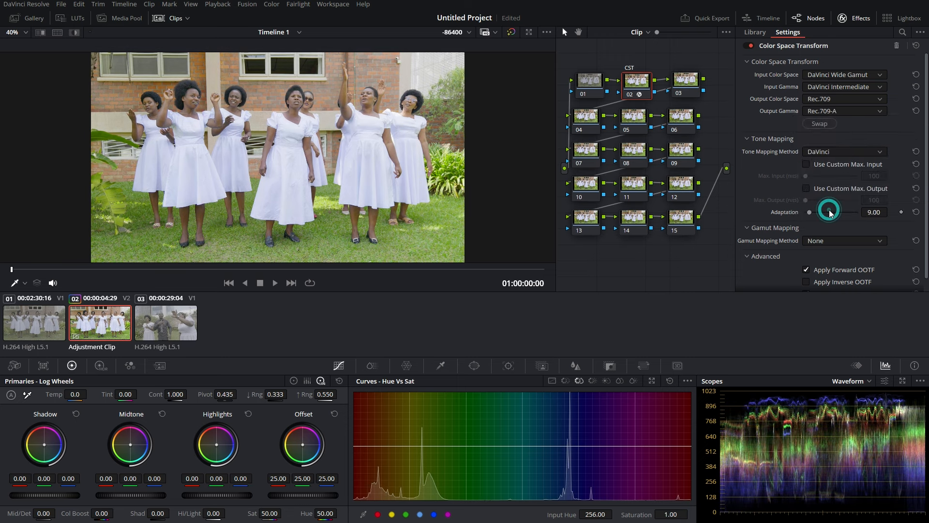
# Step: Raise node 03's Color Boost to 30.50 in the primary color wheels, checking the effect on different shots
pyautogui.click(689, 87)
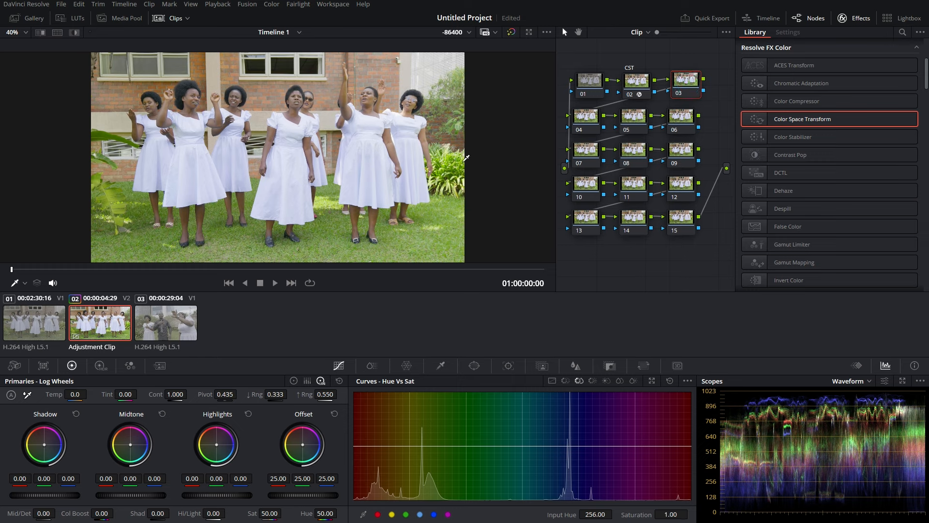
pyautogui.click(208, 265)
pyautogui.moveTo(254, 267); pyautogui.dragTo(332, 272)
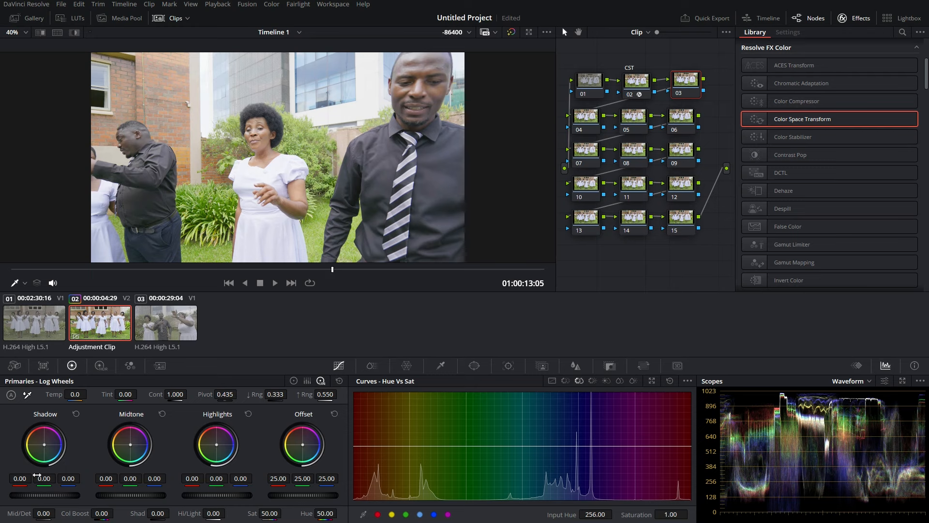
pyautogui.click(294, 381)
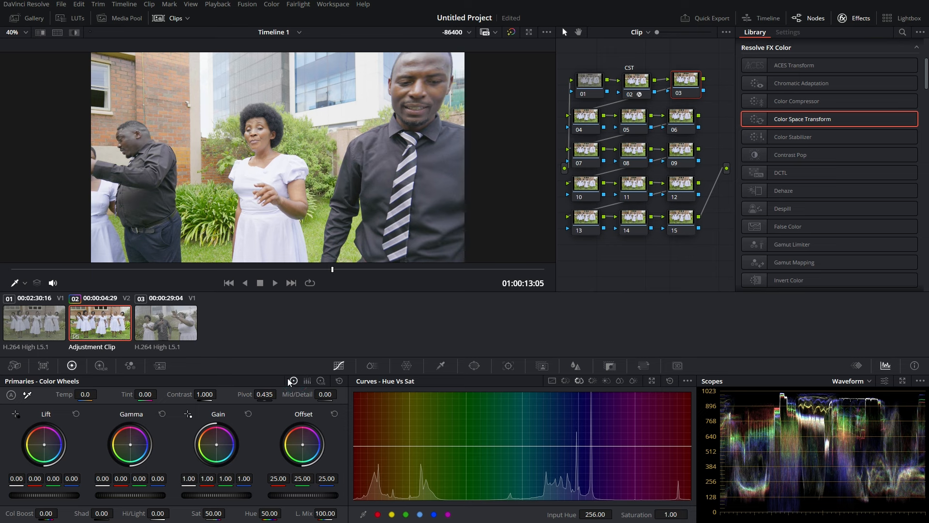
pyautogui.moveTo(46, 513); pyautogui.dragTo(60, 512)
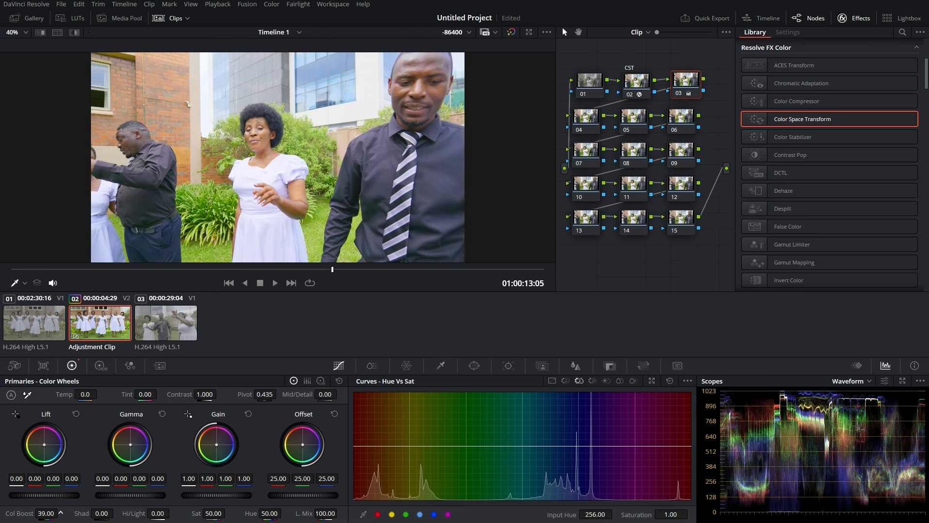
pyautogui.click(166, 267)
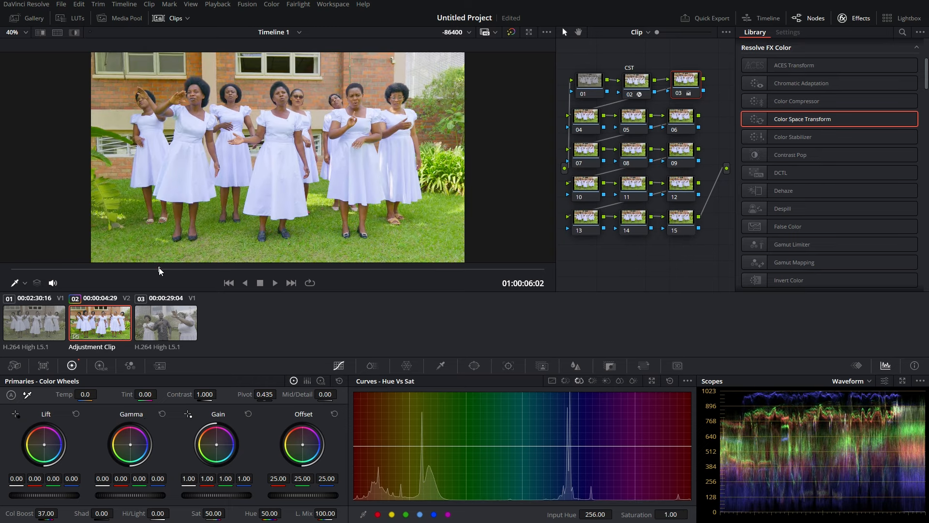
pyautogui.click(43, 515)
pyautogui.click(43, 514)
pyautogui.moveTo(43, 513); pyautogui.dragTo(41, 513)
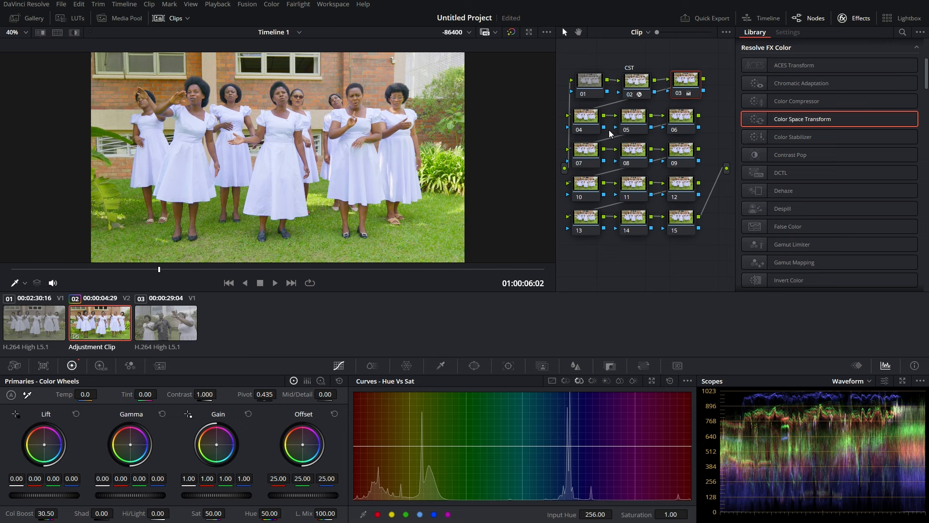
# Step: Label node 03 "COLOR BOOST"
pyautogui.rightClick(686, 84)
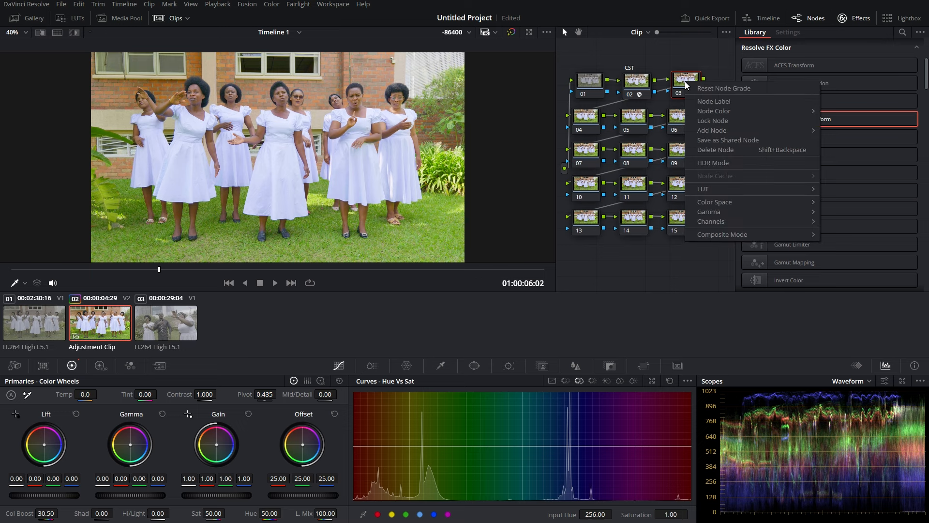
pyautogui.click(725, 104)
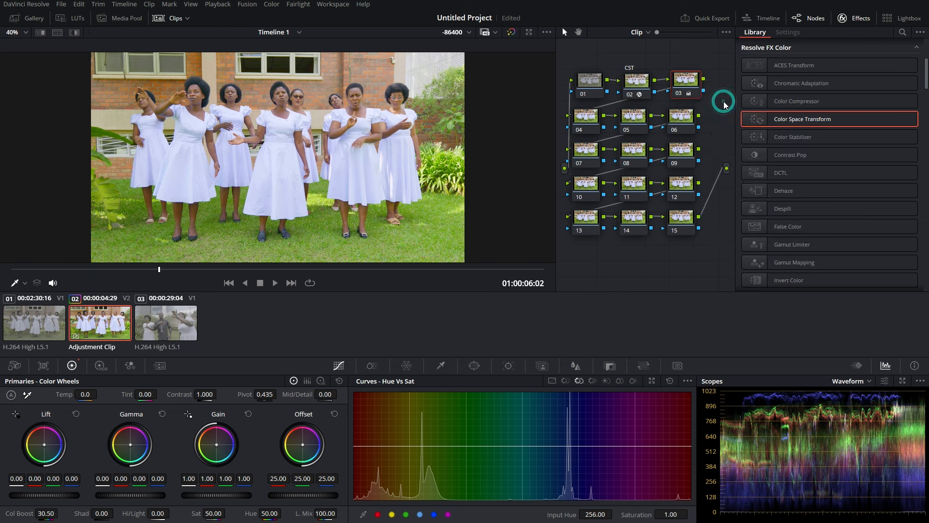
pyautogui.write('COLOR BOOST')
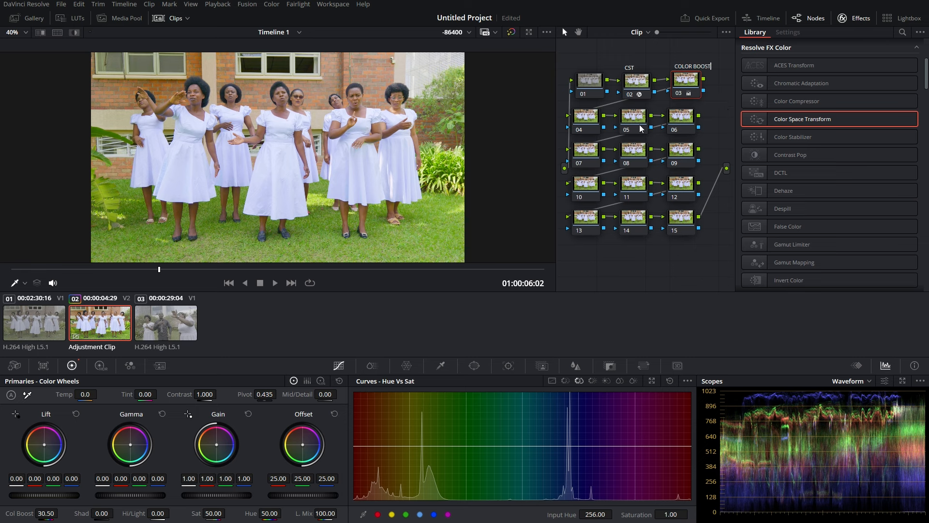
# Step: Warm the image on node 04 by setting its color temperature to 150
pyautogui.click(584, 125)
pyautogui.moveTo(85, 394); pyautogui.dragTo(91, 393)
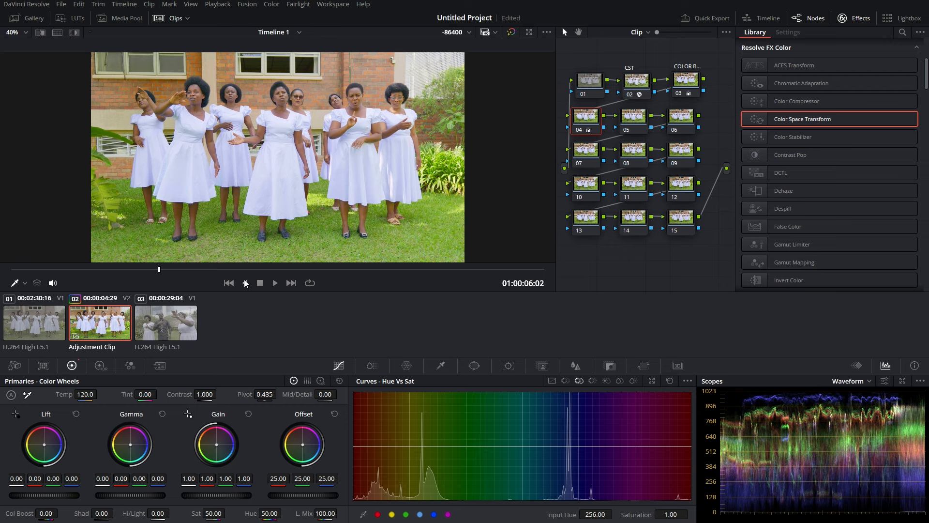
pyautogui.moveTo(245, 269); pyautogui.dragTo(303, 268)
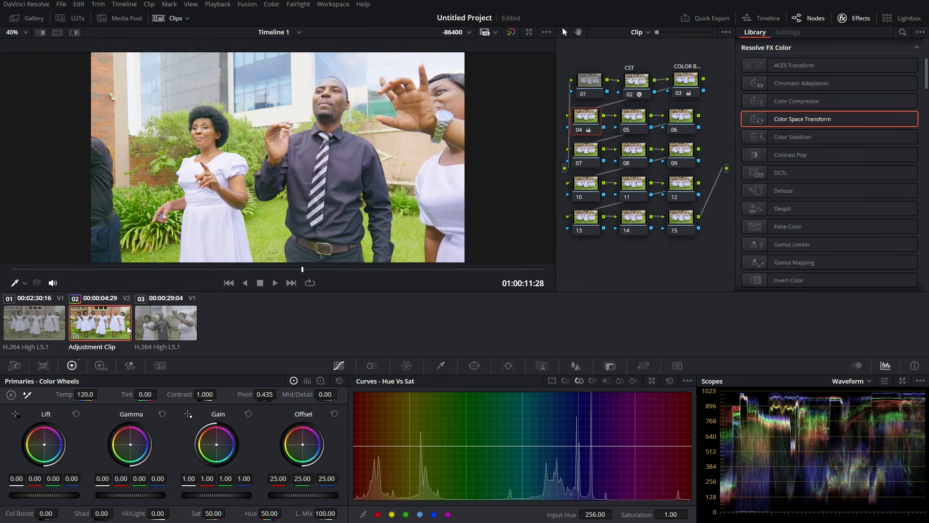
pyautogui.moveTo(82, 393); pyautogui.dragTo(100, 393)
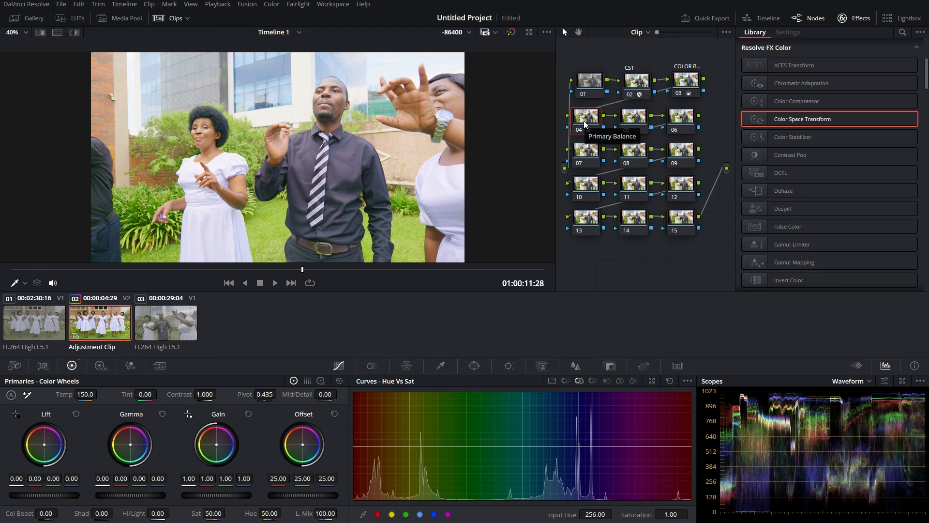
# Step: Set node 05's contrast to 1.150, comparing the wide and close shots while adjusting
pyautogui.click(629, 121)
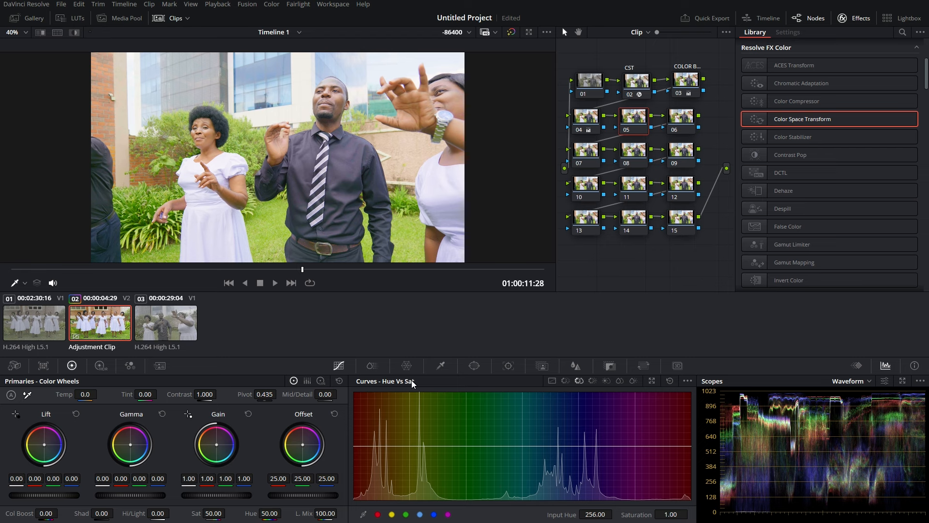
pyautogui.moveTo(205, 394); pyautogui.dragTo(217, 394)
pyautogui.click(141, 269)
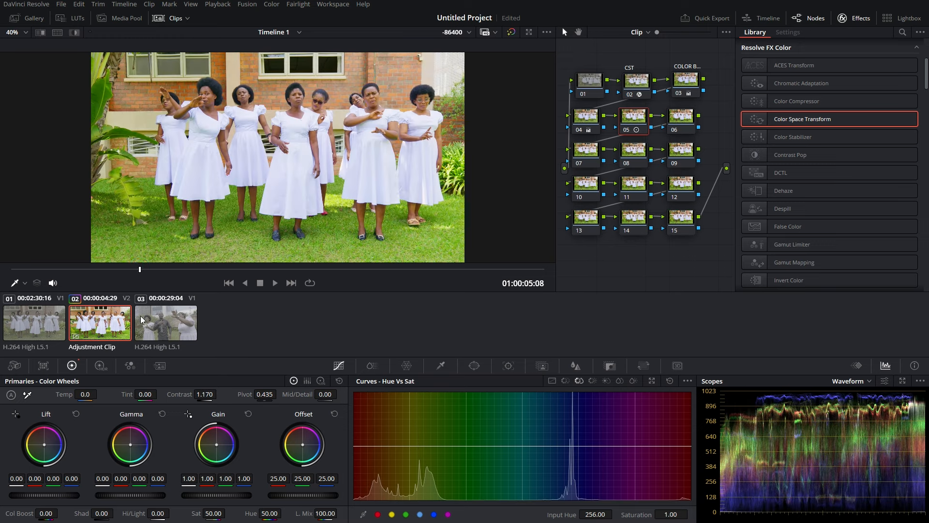
pyautogui.moveTo(320, 269); pyautogui.dragTo(354, 271)
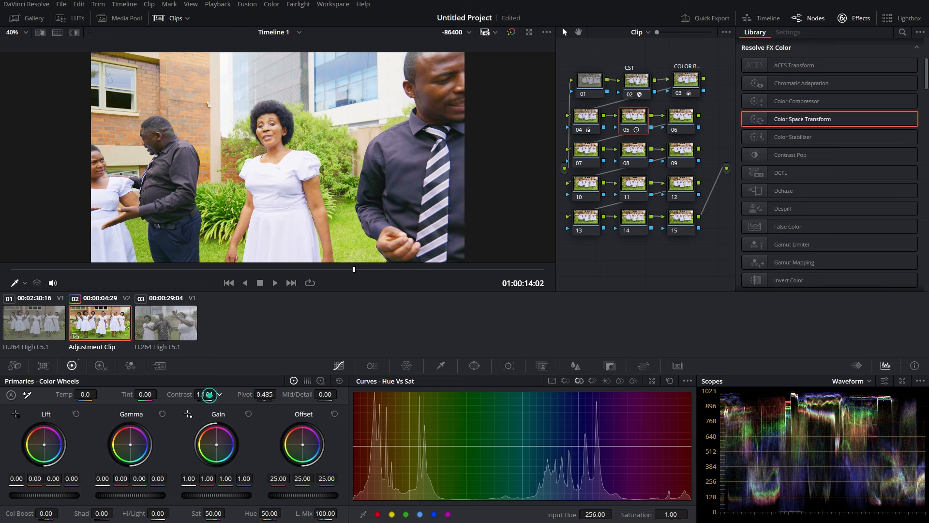
pyautogui.moveTo(205, 395); pyautogui.dragTo(202, 394)
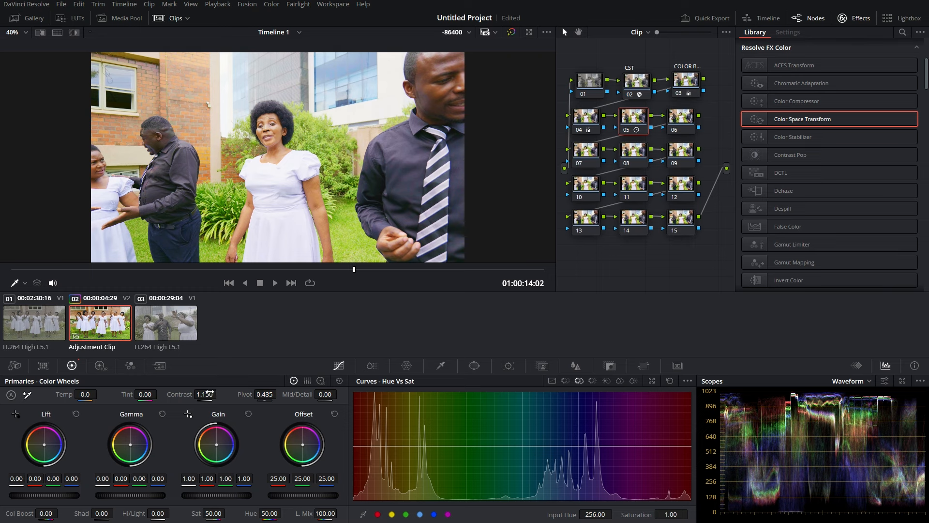
# Step: On node 06's Hue Vs Sat curve, lower green saturation to about 0.57 and yellow to about 0.65, with an anchor point protecting the oranges
pyautogui.click(690, 118)
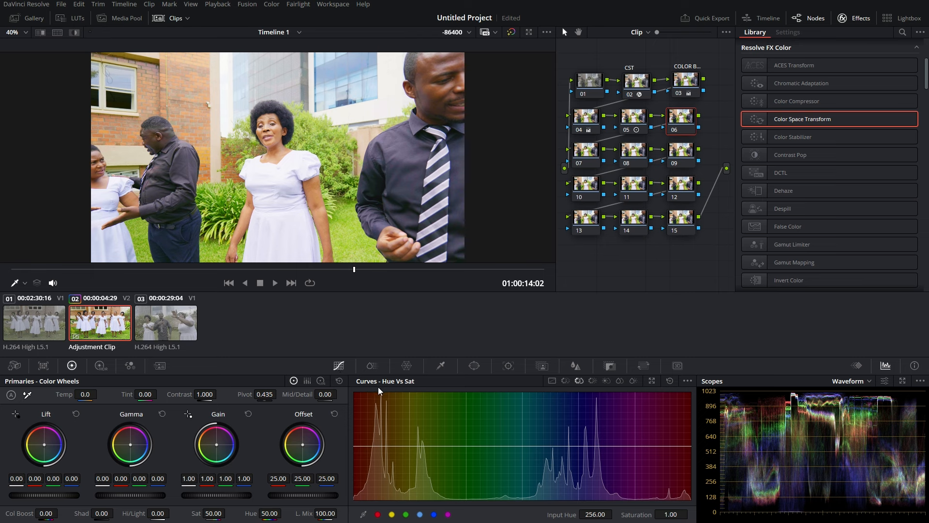
pyautogui.click(564, 382)
pyautogui.click(593, 382)
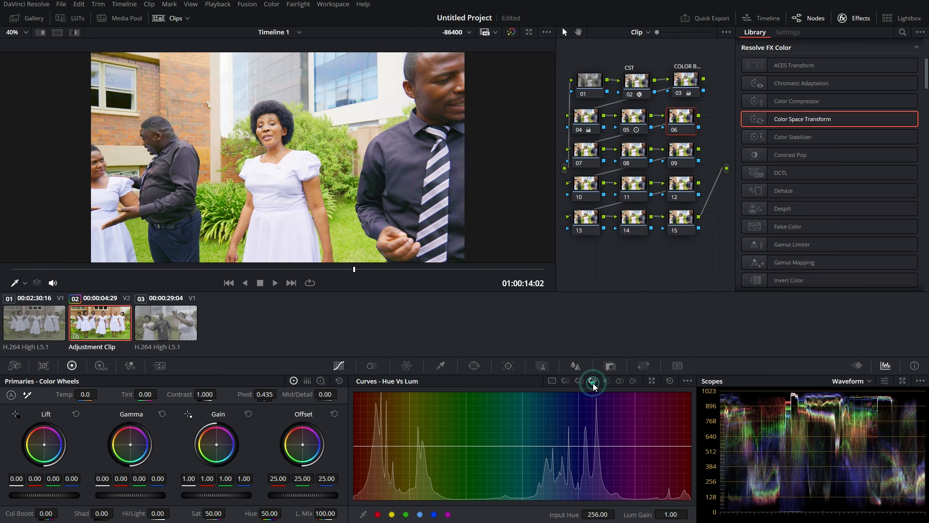
pyautogui.click(565, 381)
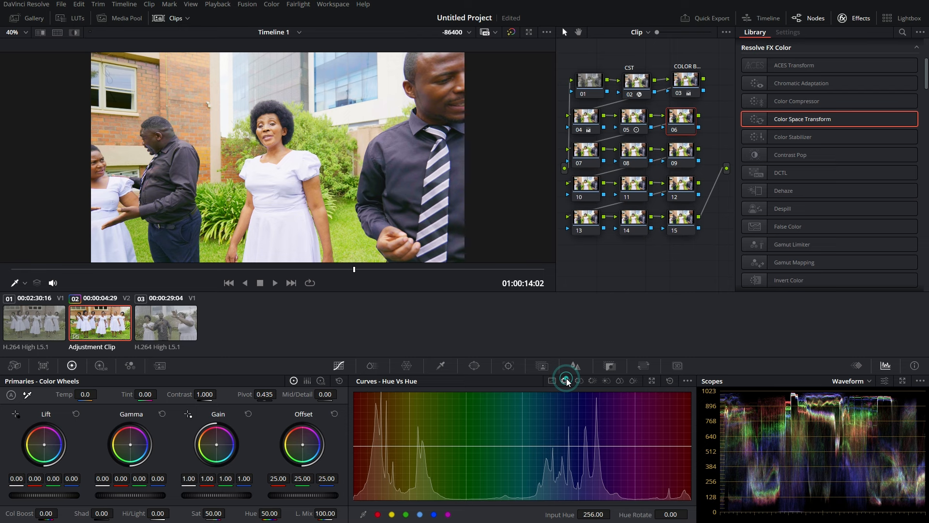
pyautogui.click(579, 381)
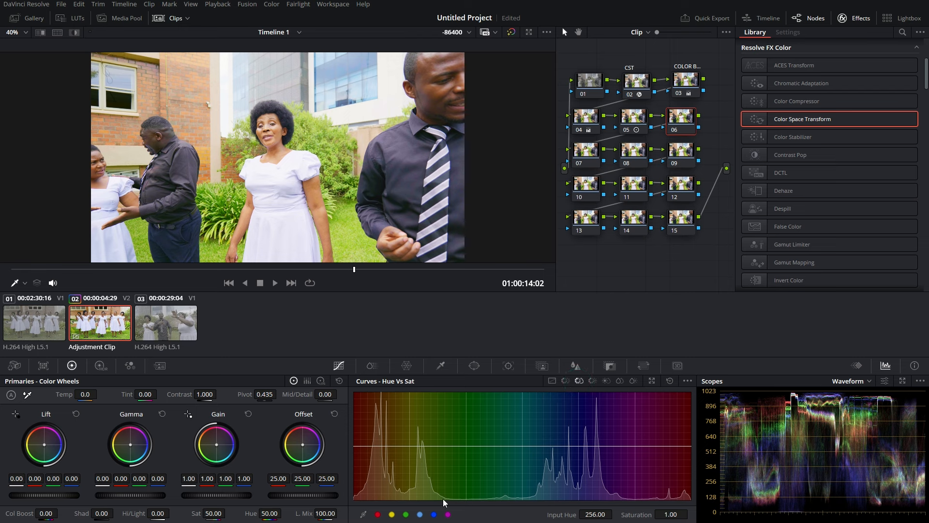
pyautogui.click(392, 514)
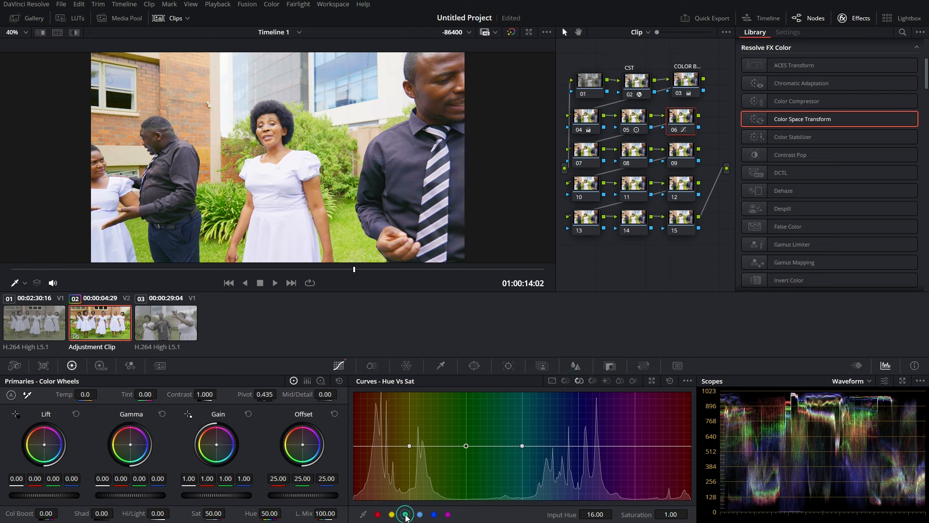
pyautogui.click(378, 514)
pyautogui.moveTo(466, 446); pyautogui.dragTo(468, 474)
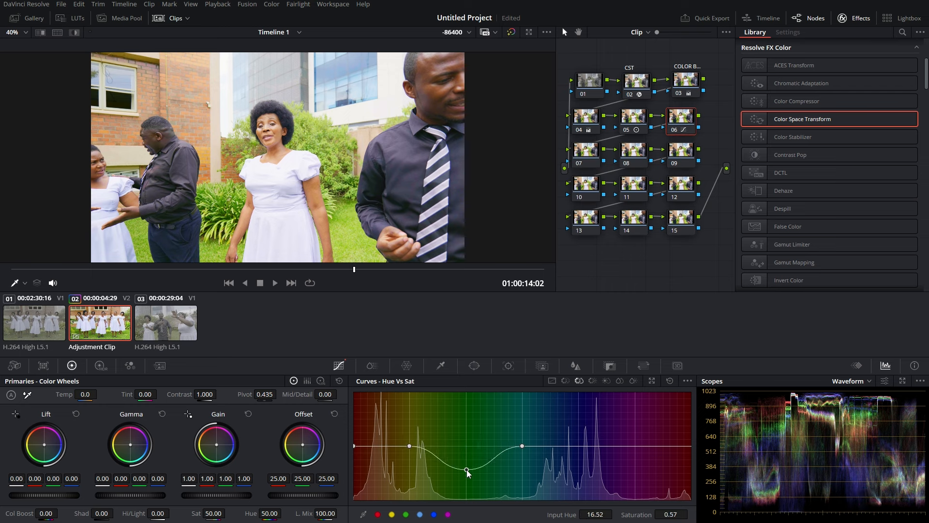
pyautogui.click(394, 445)
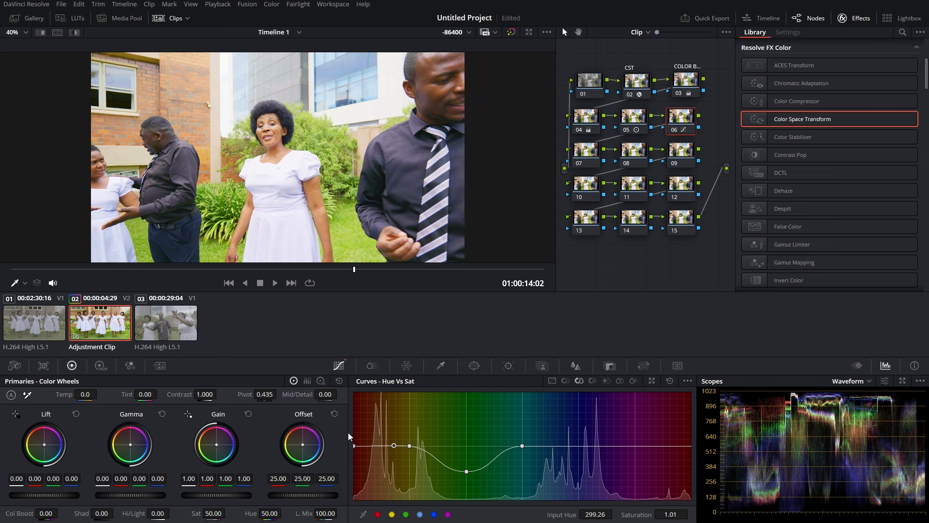
pyautogui.moveTo(410, 445); pyautogui.dragTo(411, 464)
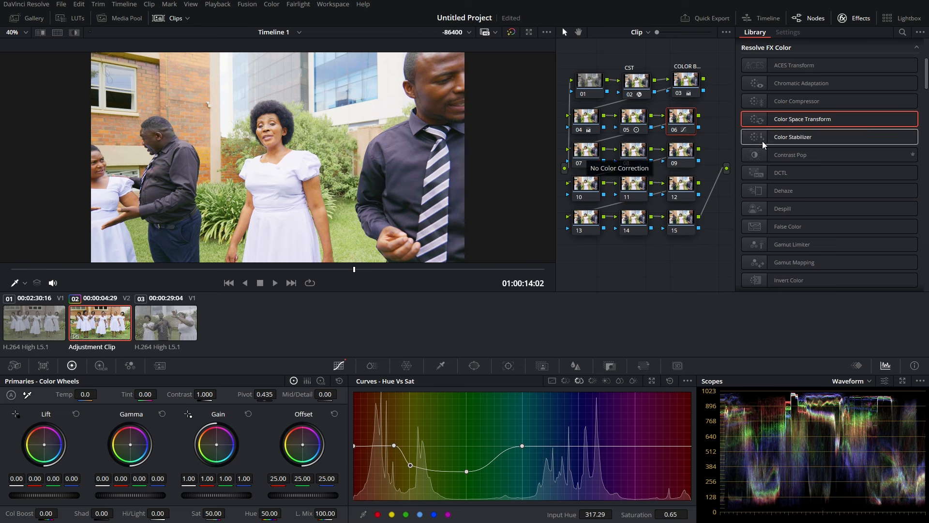
# Step: Label node 06 "HUE VS SAT"
pyautogui.rightClick(680, 115)
pyautogui.click(732, 140)
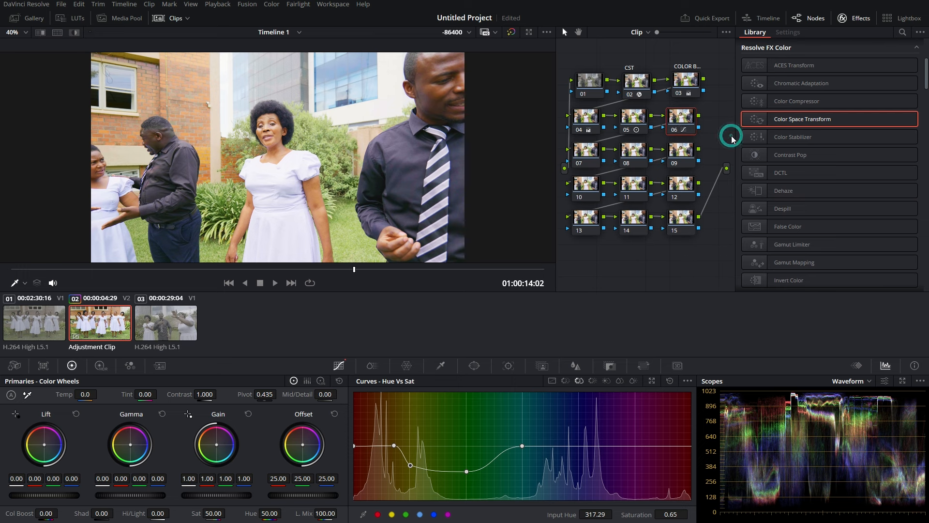
pyautogui.write('HUE VS SAT')
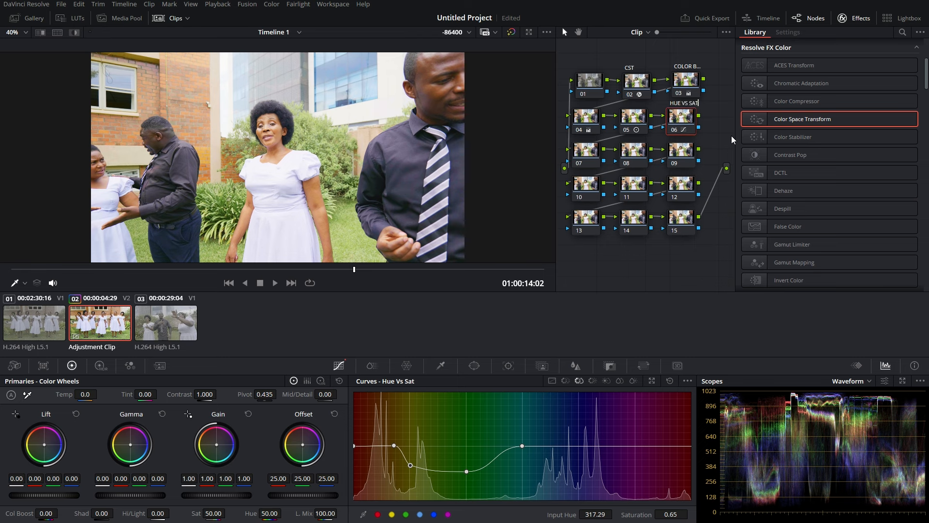
# Step: On node 07's Hue Vs Hue curve, rotate yellows to about -57 and greens to about -60, with an anchor point protecting the oranges
pyautogui.click(590, 154)
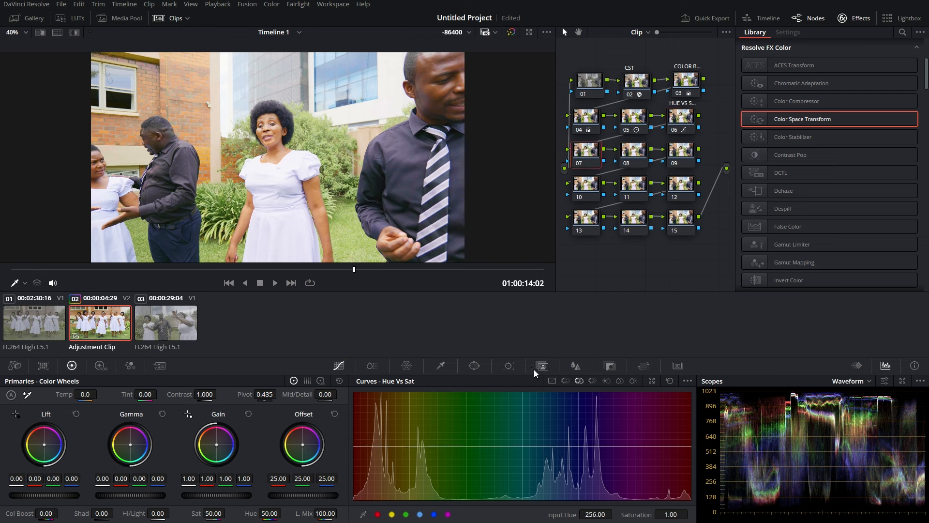
pyautogui.click(565, 377)
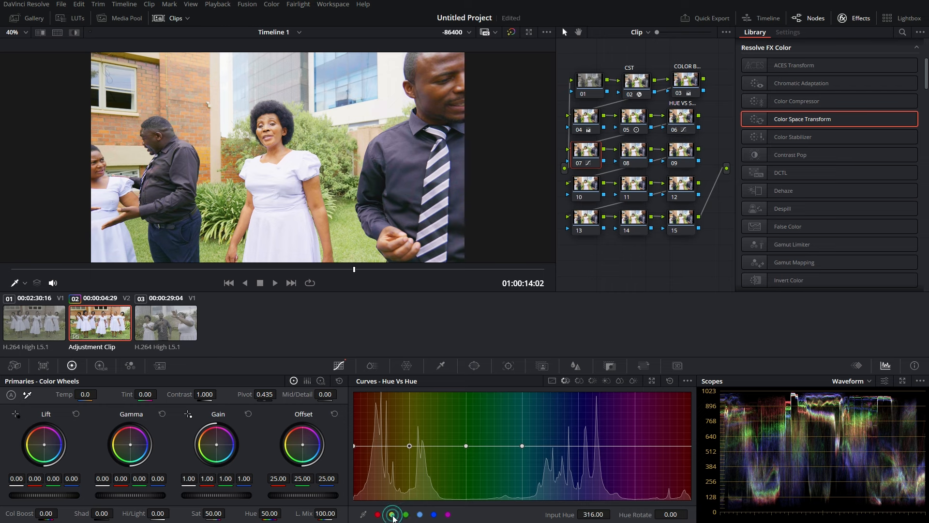
pyautogui.moveTo(466, 446); pyautogui.dragTo(466, 467)
pyautogui.click(396, 444)
pyautogui.moveTo(409, 446); pyautogui.dragTo(403, 464)
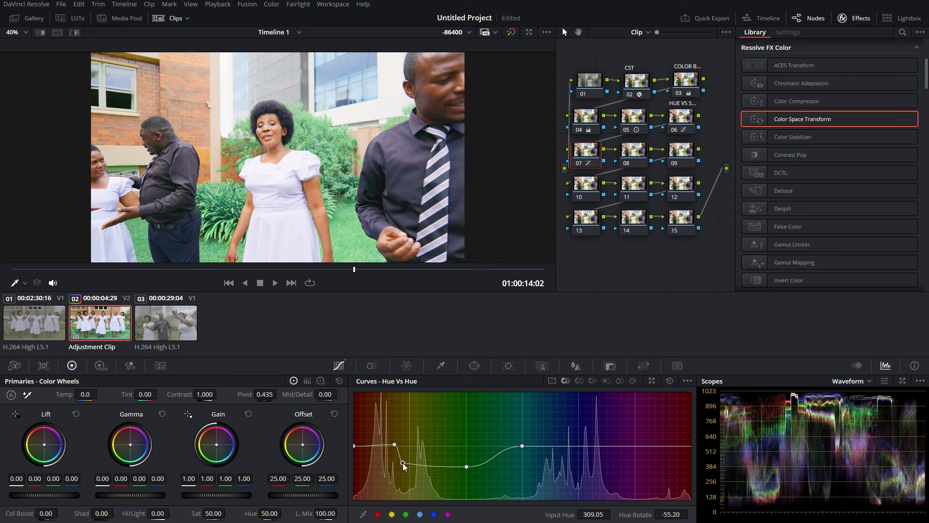
pyautogui.click(394, 445)
pyautogui.moveTo(402, 461)
pyautogui.mouseDown()
pyautogui.moveTo(403, 473)
pyautogui.moveTo(404, 464)
pyautogui.mouseUp()
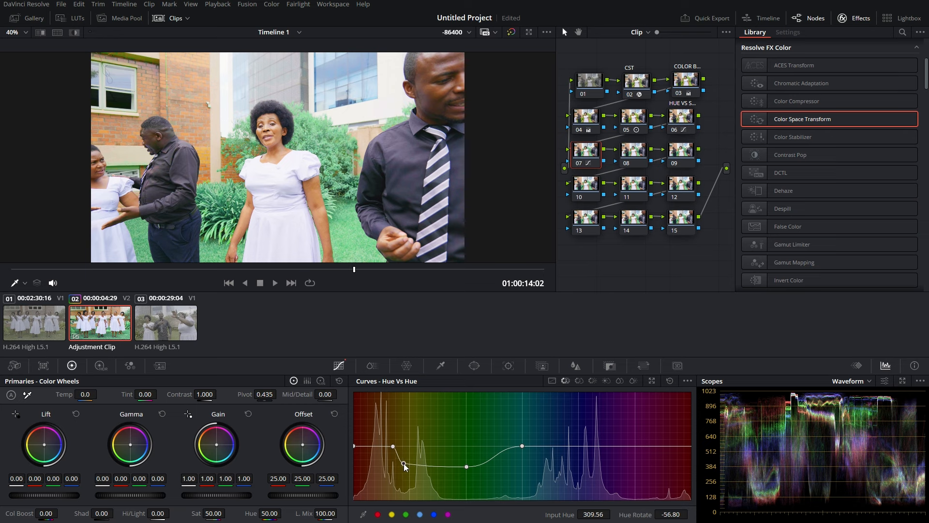
pyautogui.click(467, 466)
pyautogui.moveTo(467, 467); pyautogui.dragTo(468, 464)
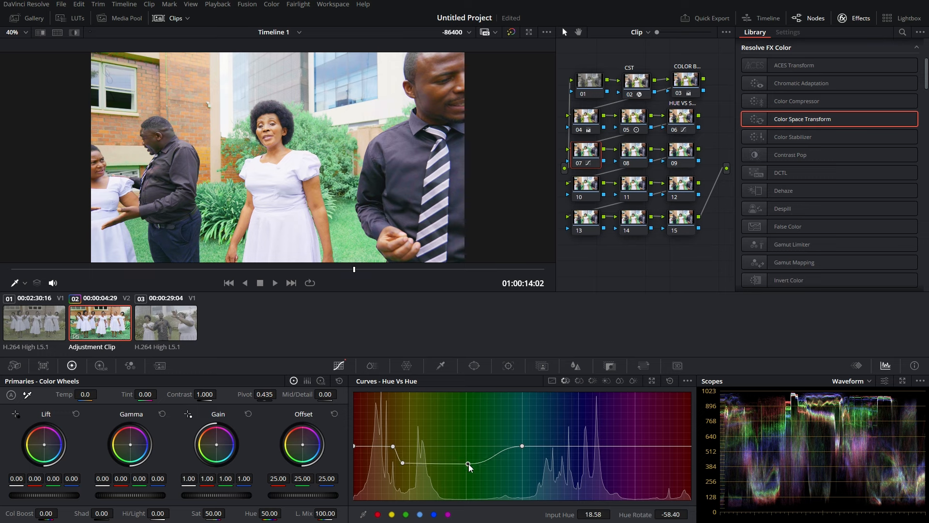
# Step: Strengthen node 07's yellow and green hue shift, rotating greens to -79.20, and disable the node to compare the result
pyautogui.click(134, 270)
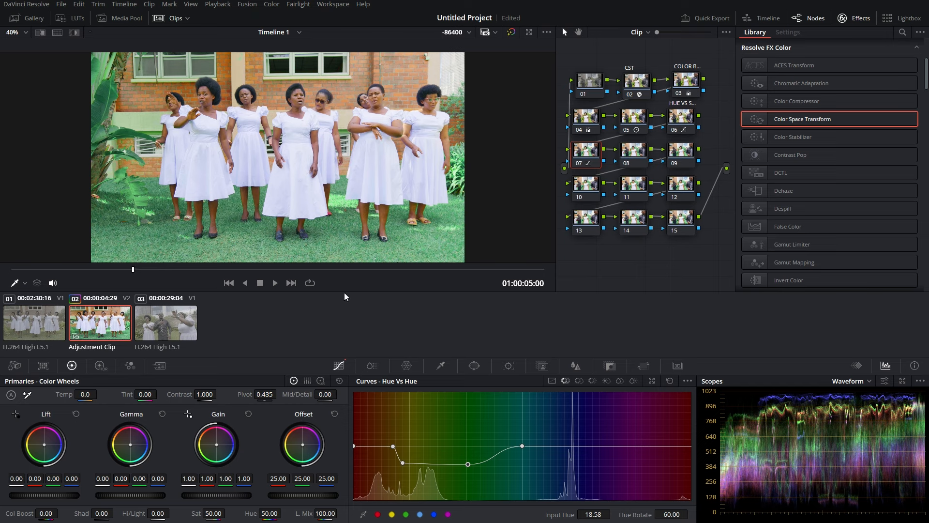
pyautogui.moveTo(402, 461)
pyautogui.mouseDown()
pyautogui.moveTo(394, 466)
pyautogui.moveTo(400, 476)
pyautogui.mouseUp()
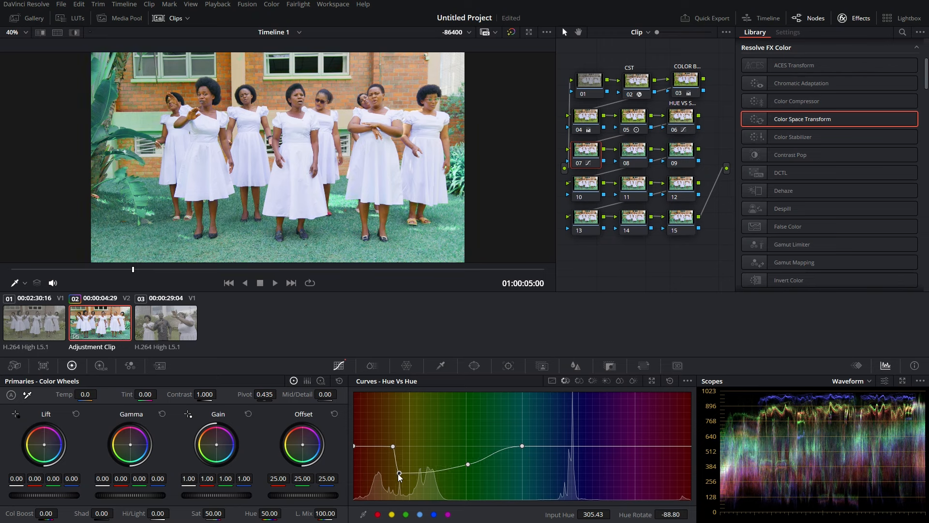
pyautogui.hotkey('ctrl', 'z')
pyautogui.moveTo(467, 460)
pyautogui.mouseDown()
pyautogui.moveTo(471, 489)
pyautogui.moveTo(468, 471)
pyautogui.mouseUp()
pyautogui.moveTo(296, 270); pyautogui.dragTo(376, 269)
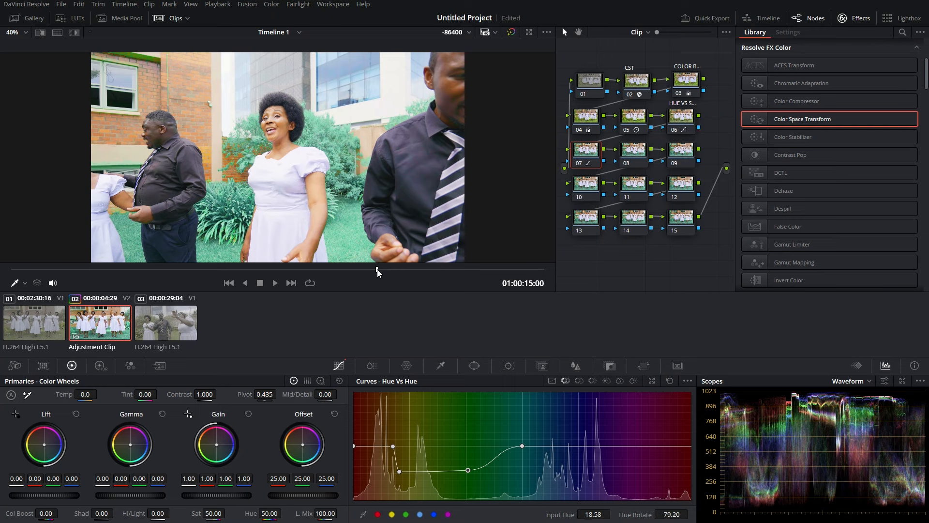
pyautogui.click(581, 165)
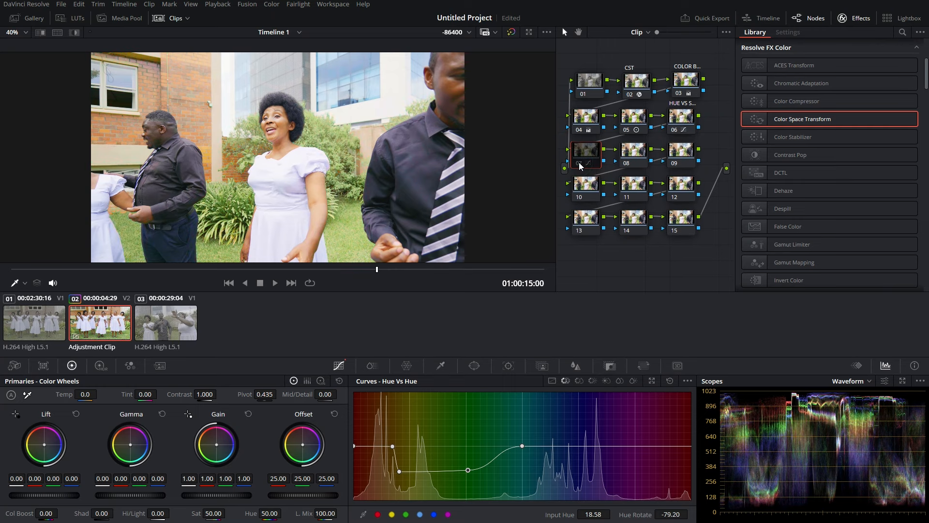
# Step: Re-enable node 07 and label it "HUE VS HUE"
pyautogui.click(581, 165)
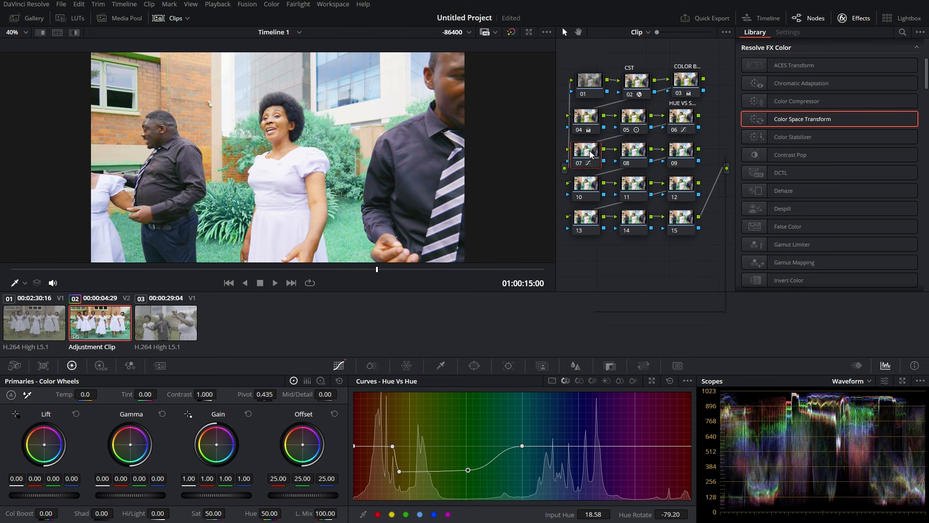
pyautogui.rightClick(591, 154)
pyautogui.click(642, 173)
pyautogui.write('HUE VS HUE')
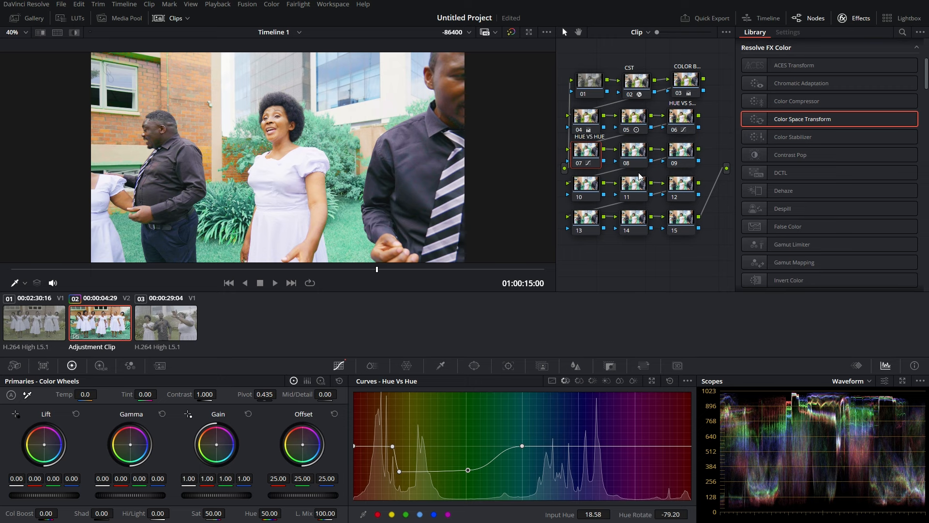
# Step: On node 08's Hue Vs Lum curve, darken the greens and lower yellow luminance to 0.76, with an anchor point protecting the oranges
pyautogui.click(632, 155)
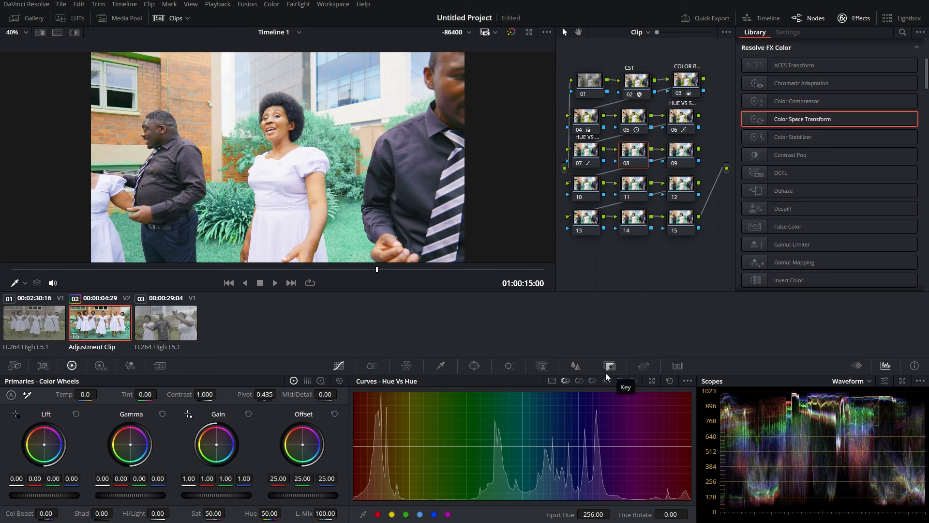
pyautogui.click(597, 383)
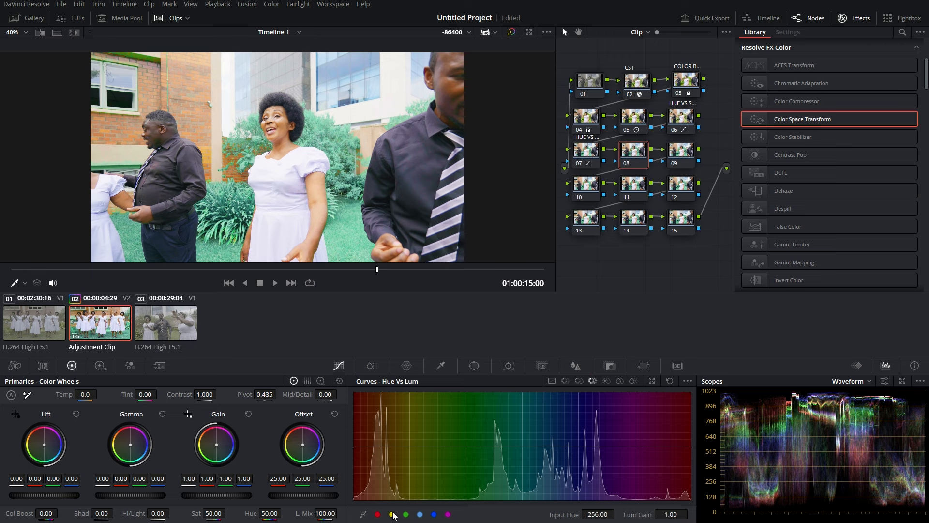
pyautogui.click(406, 516)
pyautogui.moveTo(466, 445); pyautogui.dragTo(410, 469)
pyautogui.click(393, 446)
pyautogui.moveTo(467, 460)
pyautogui.mouseDown()
pyautogui.moveTo(466, 480)
pyautogui.moveTo(469, 467)
pyautogui.mouseUp()
pyautogui.moveTo(412, 468); pyautogui.dragTo(412, 460)
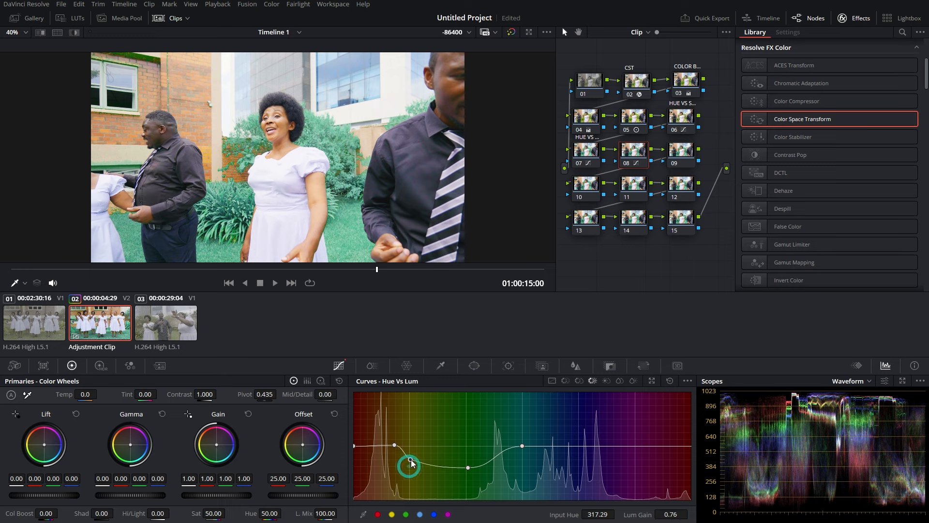
# Step: At 01:00:05:10, sample the skin tone with node 09's HSL qualifier and turn on the Highlight view of the selection
pyautogui.click(141, 269)
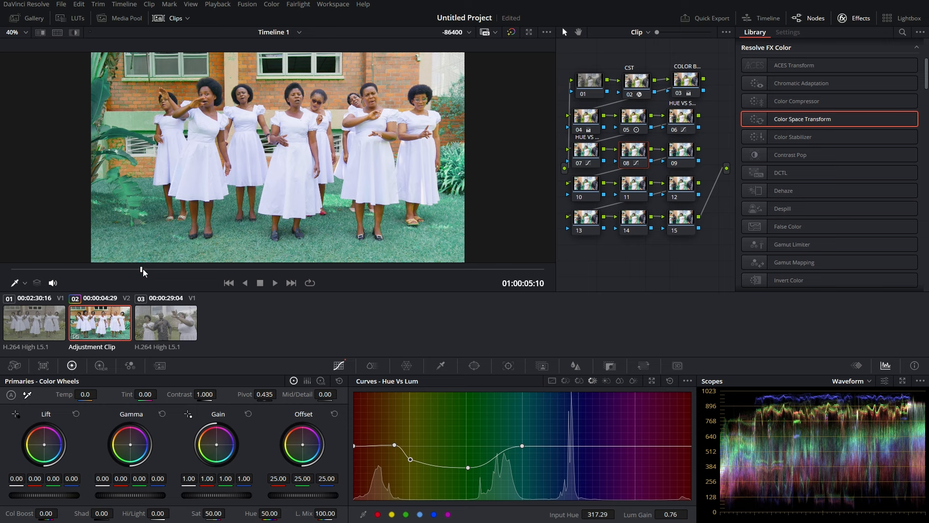
pyautogui.click(680, 153)
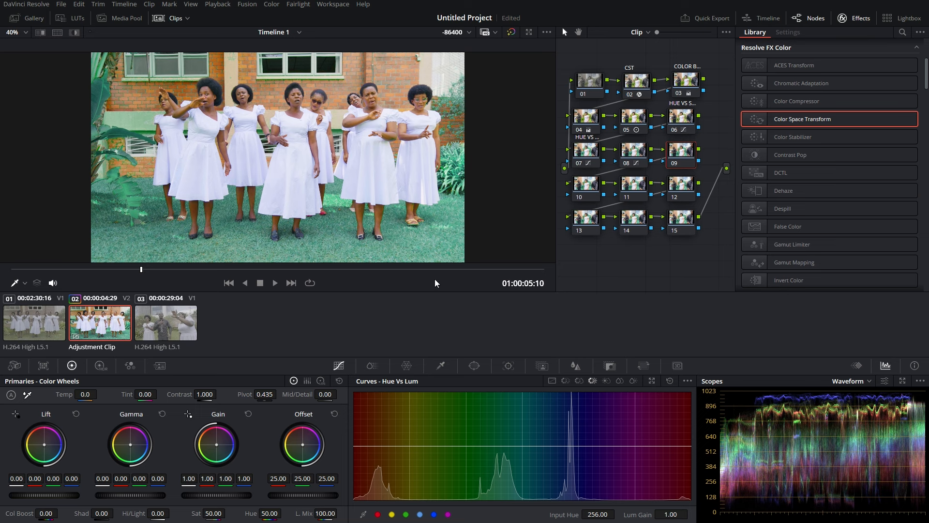
pyautogui.click(440, 366)
pyautogui.click(377, 106)
pyautogui.moveTo(376, 103); pyautogui.dragTo(373, 101)
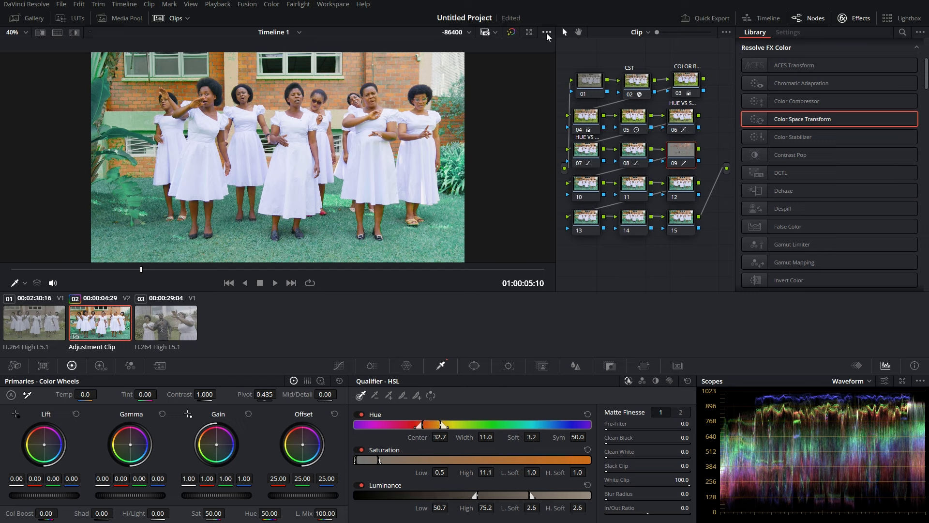
pyautogui.click(547, 33)
pyautogui.moveTo(564, 50)
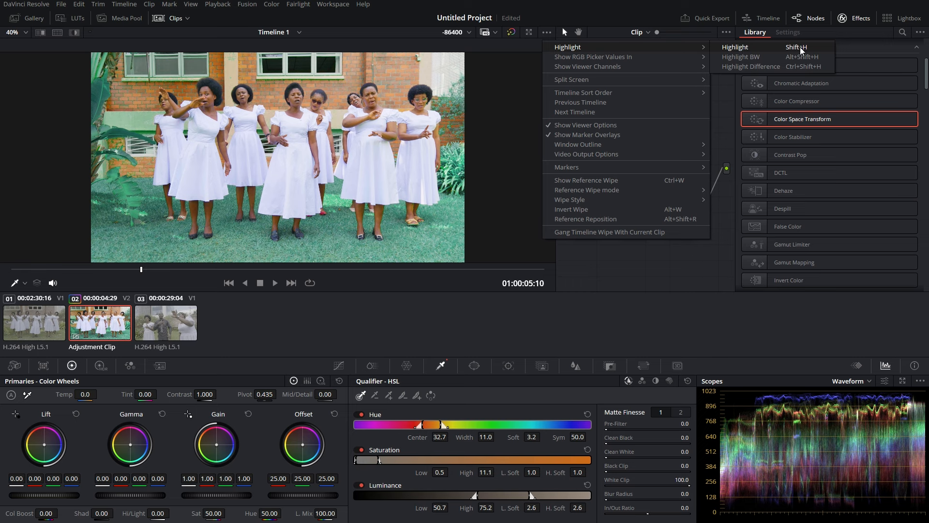
pyautogui.click(744, 49)
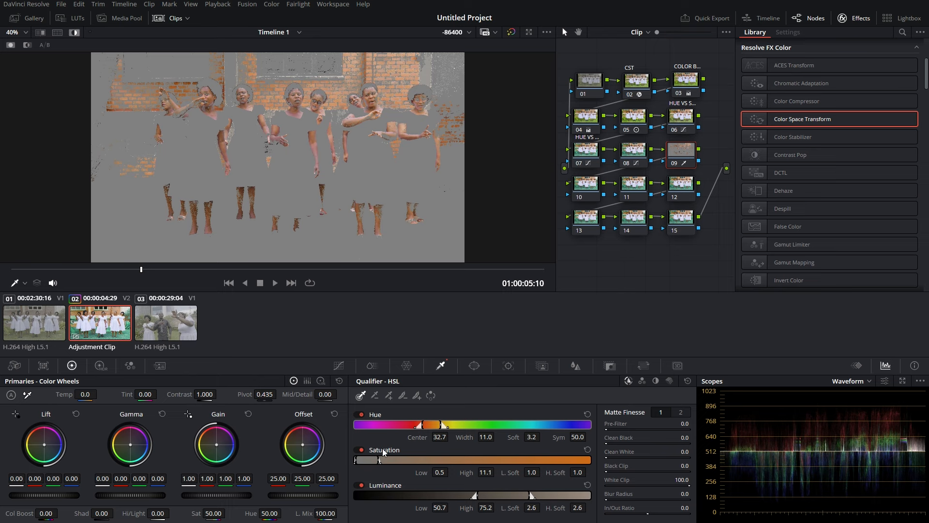
# Step: Refine node 09's skin key to hue center 34.5 and width 29.7, saturation 2.1 to 16.5, and luminance 50.5 to 75.0
pyautogui.moveTo(440, 425); pyautogui.dragTo(421, 425)
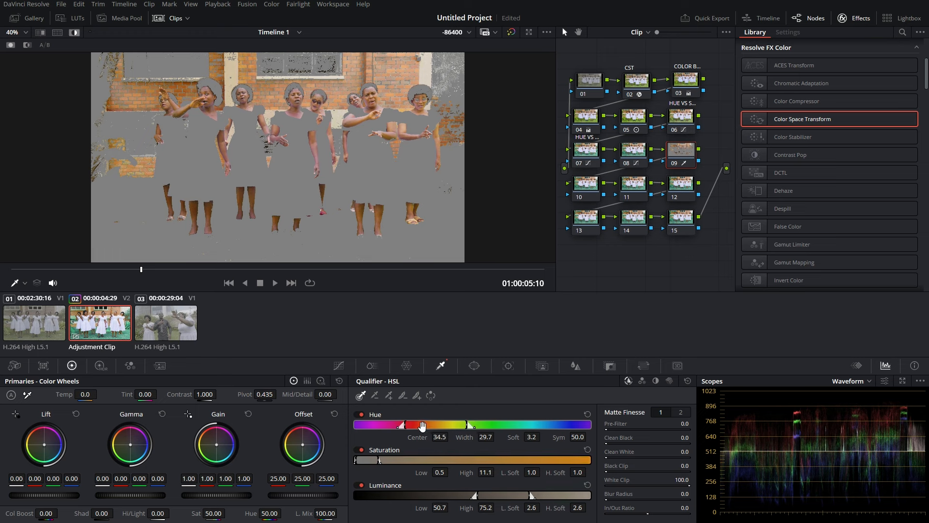
pyautogui.moveTo(378, 460)
pyautogui.mouseDown()
pyautogui.moveTo(403, 461)
pyautogui.moveTo(382, 457)
pyautogui.mouseUp()
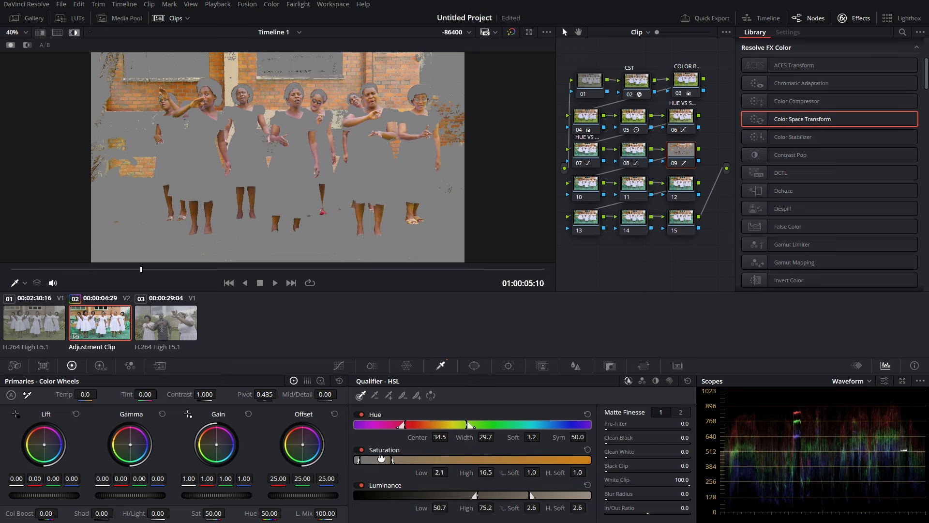
pyautogui.moveTo(489, 495)
pyautogui.mouseDown()
pyautogui.moveTo(481, 495)
pyautogui.moveTo(509, 495)
pyautogui.moveTo(489, 496)
pyautogui.mouseUp()
# Step: Soften the skin key's edges with a blur radius of 29.3, checking it on the frame at 01:00:12:21
pyautogui.moveTo(311, 270); pyautogui.dragTo(321, 271)
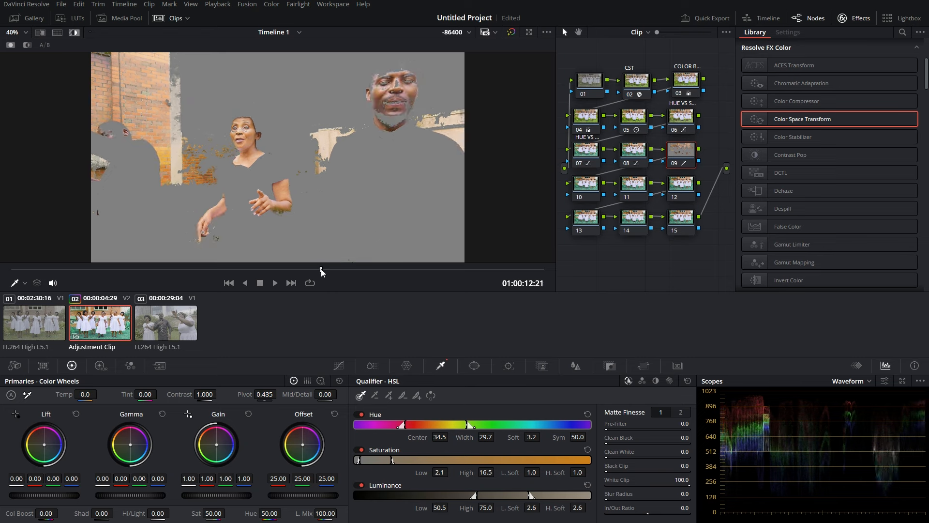
pyautogui.click(607, 500)
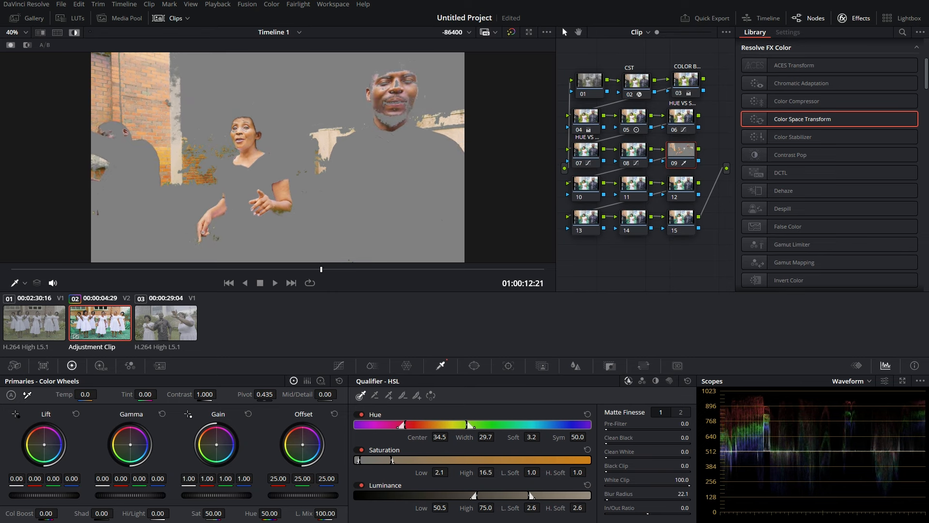
pyautogui.scroll(7, 270, 170)
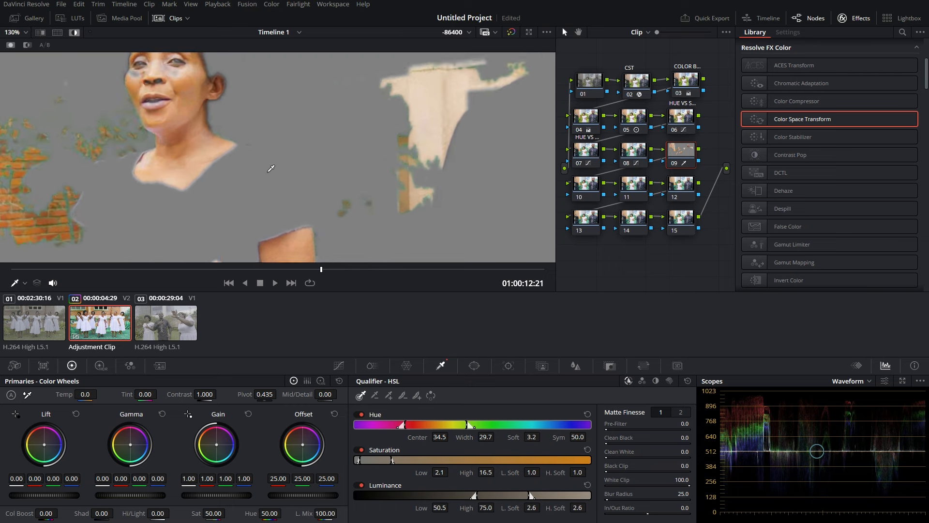
pyautogui.doubleClick(608, 499)
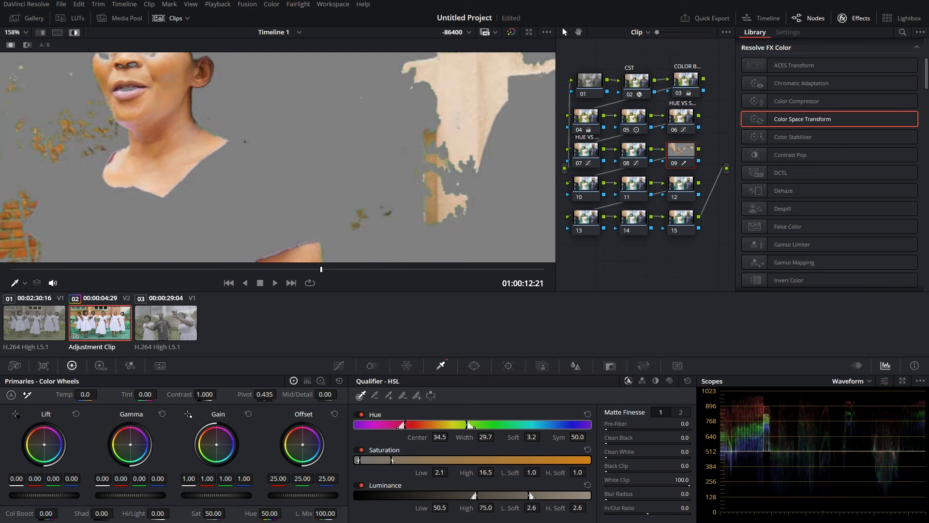
pyautogui.moveTo(608, 499); pyautogui.dragTo(627, 498)
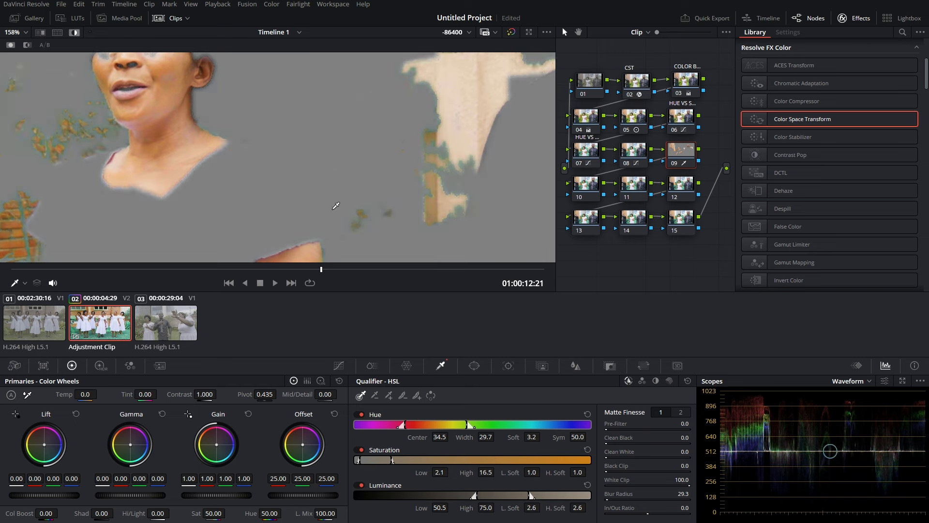
pyautogui.scroll(-5, 337, 160)
pyautogui.scroll(-1, 331, 221)
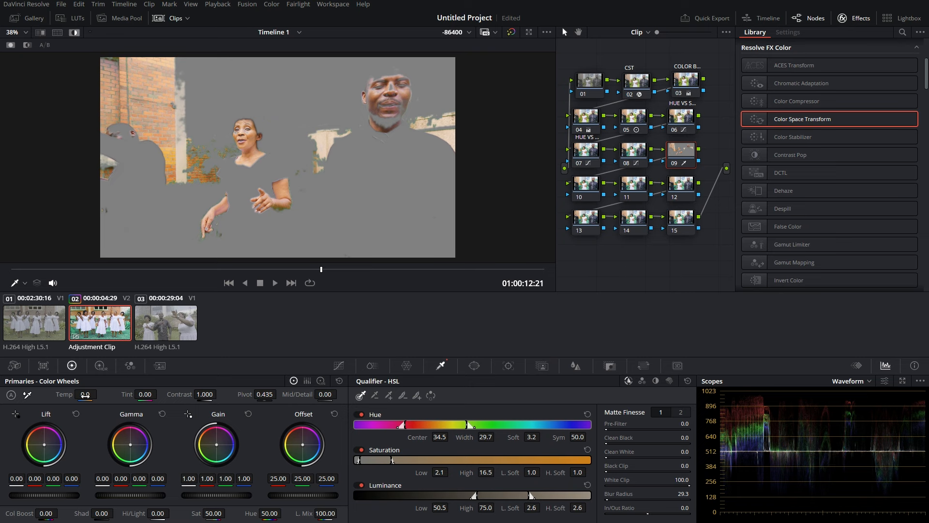
# Step: Warm the keyed skin to a temperature of 450, raise its gamma to 0.02, and turn off the Highlight view to review other frames
pyautogui.moveTo(85, 394); pyautogui.dragTo(100, 394)
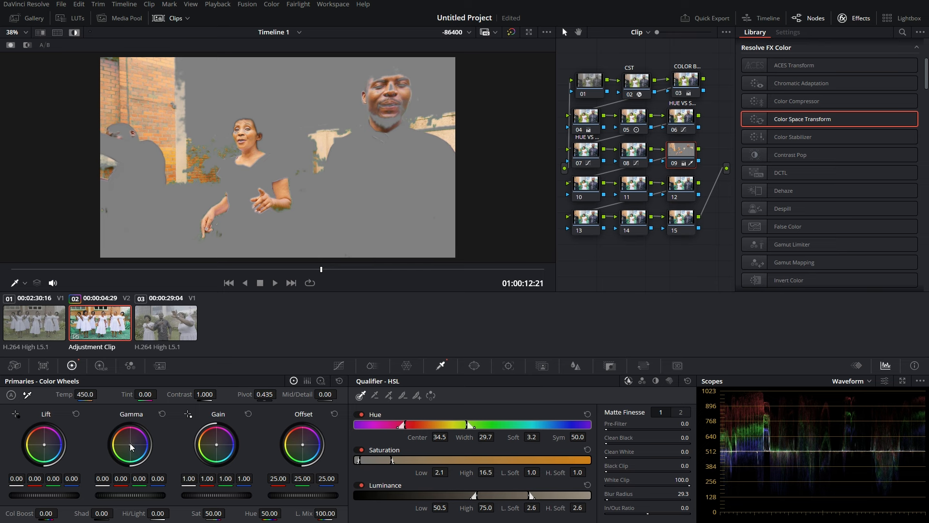
pyautogui.moveTo(130, 497); pyautogui.dragTo(126, 493)
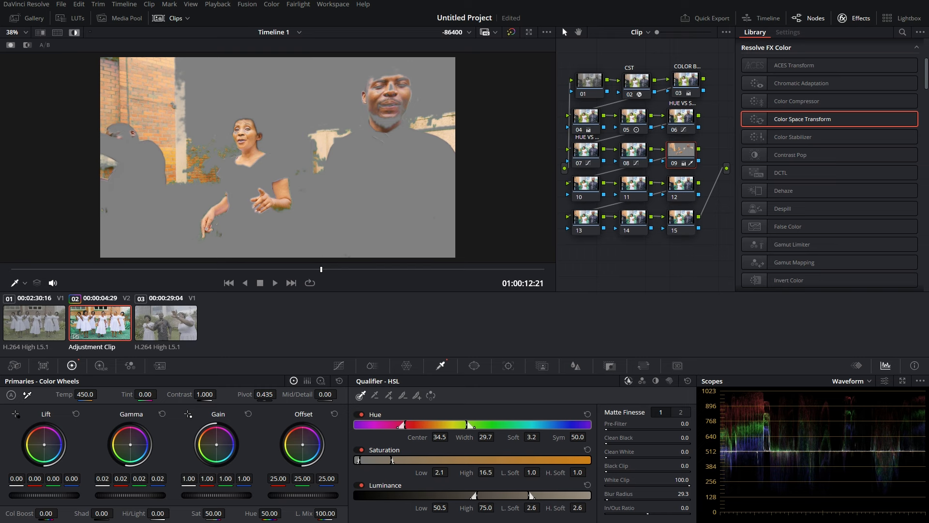
pyautogui.click(114, 270)
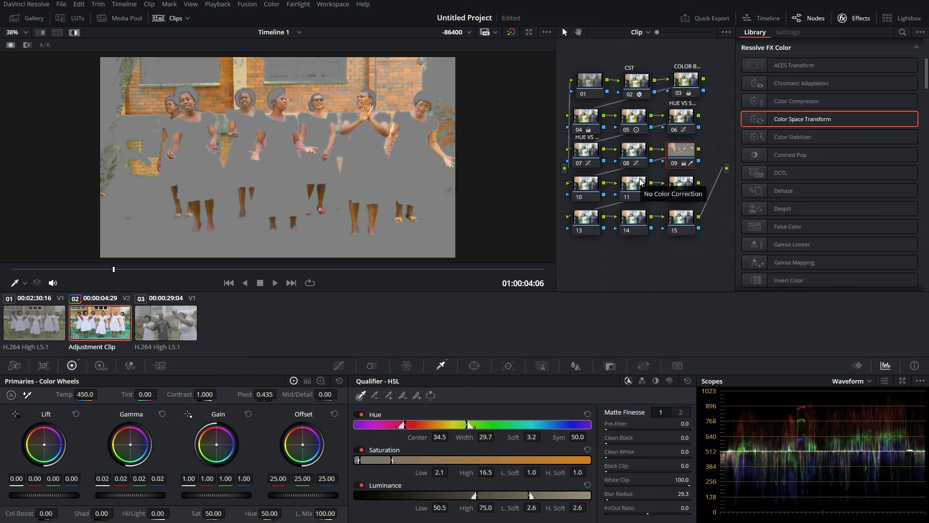
pyautogui.hotkey('shift', 'h')
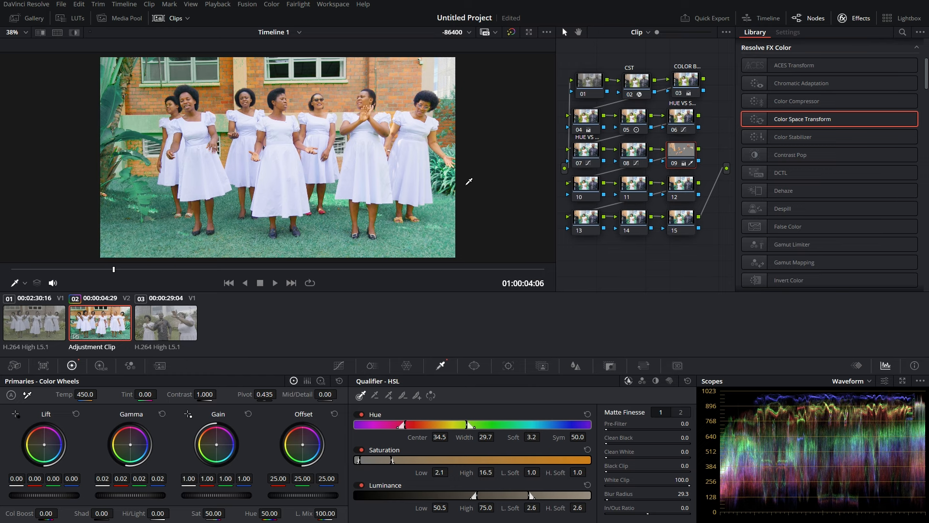
pyautogui.click(292, 269)
pyautogui.moveTo(294, 269); pyautogui.dragTo(166, 271)
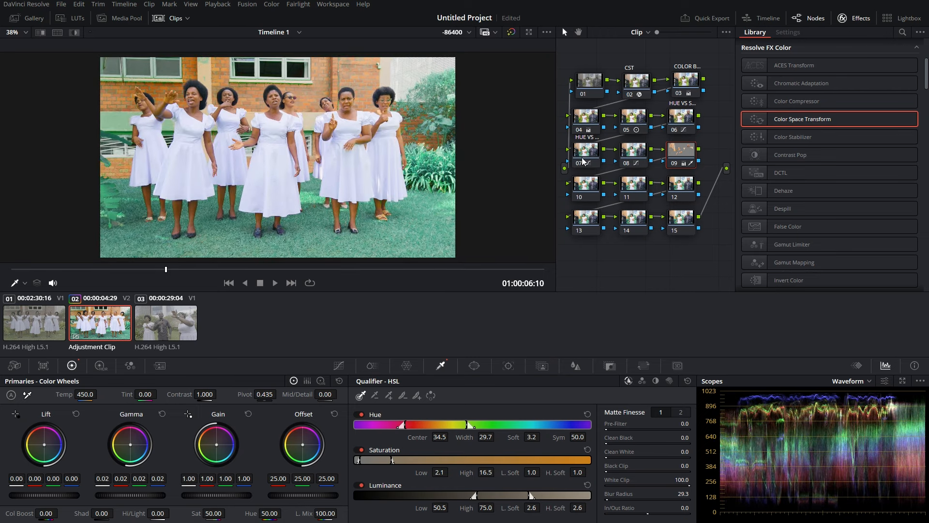
# Step: Compare the image without node 07, and shift the yellow point of its Hue Vs Hue curve toward green with a hue rotation of -87.20
pyautogui.click(580, 164)
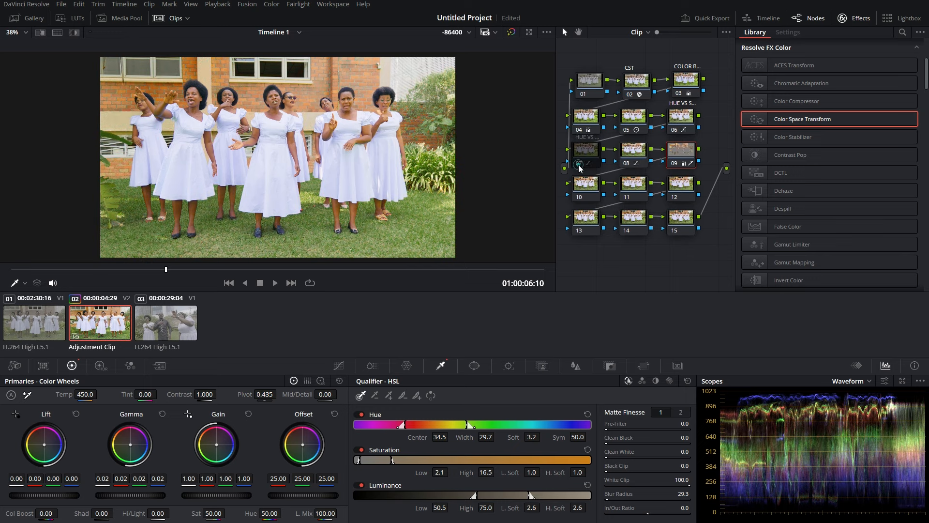
pyautogui.click(579, 164)
pyautogui.click(586, 151)
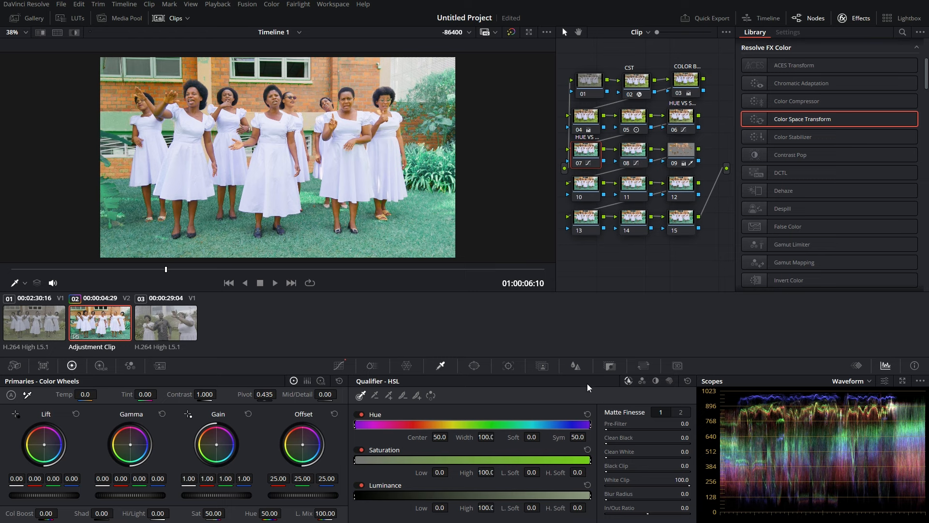
pyautogui.click(339, 366)
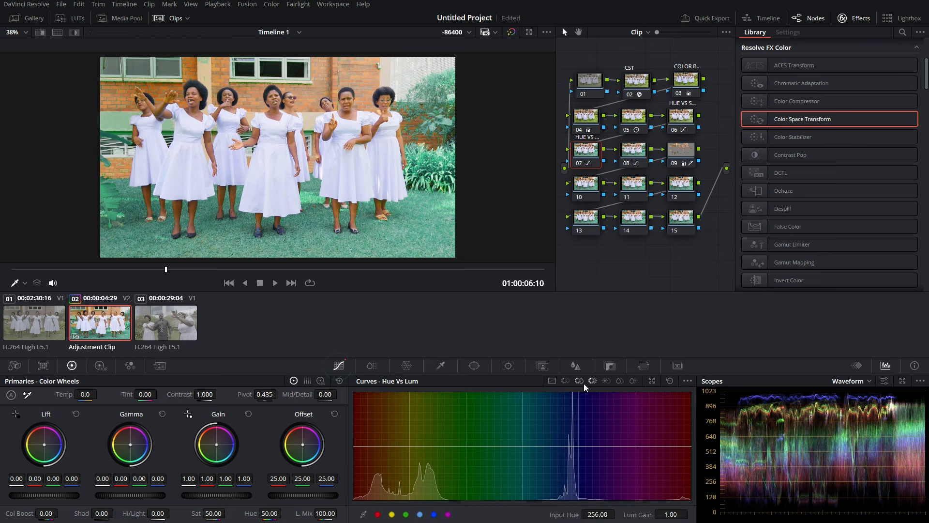
pyautogui.click(567, 381)
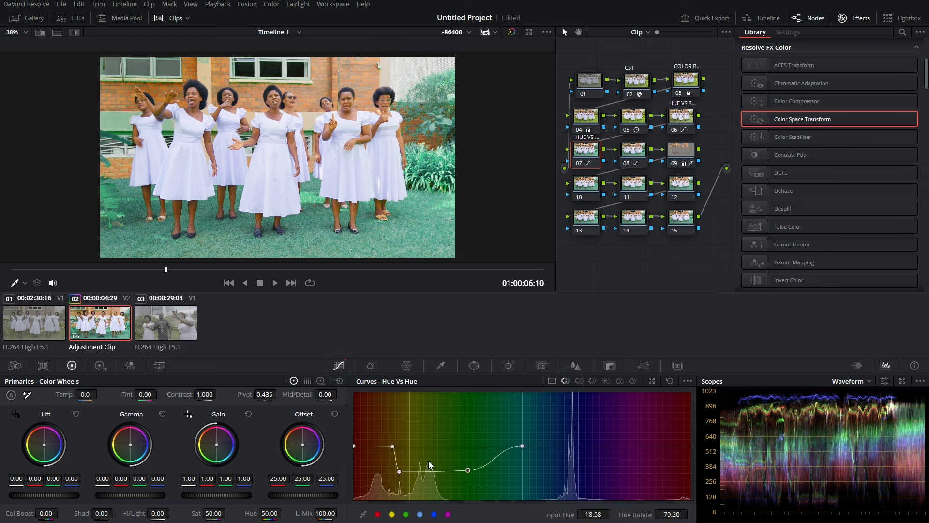
pyautogui.click(393, 446)
pyautogui.moveTo(400, 471); pyautogui.dragTo(423, 473)
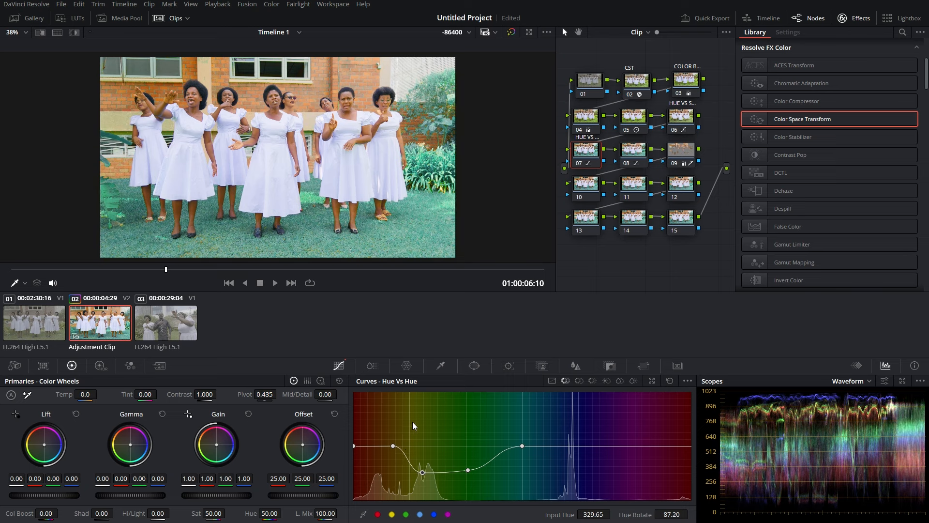
# Step: Tint node 09's gamma slightly toward red and brighten it to 0.03, 0.04, 0.03, 0.01, toggling the node to compare
pyautogui.click(687, 154)
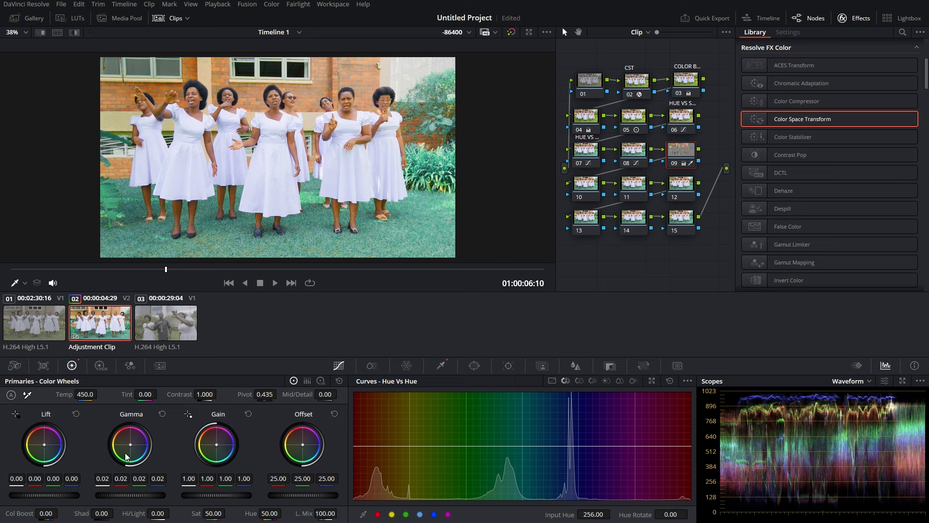
pyautogui.moveTo(130, 444); pyautogui.dragTo(129, 444)
pyautogui.moveTo(123, 495); pyautogui.dragTo(127, 495)
pyautogui.click(676, 165)
pyautogui.click(676, 166)
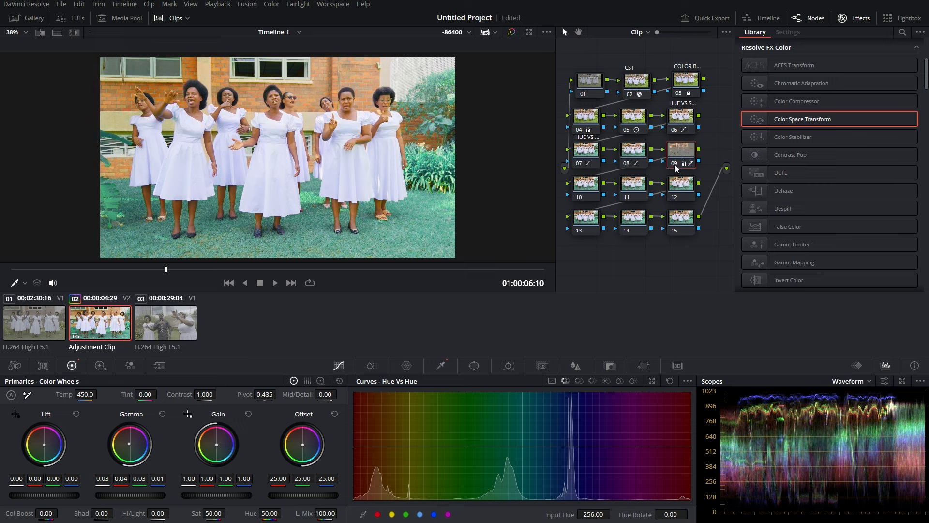
# Step: Compare the skin tones at 01:00:14:15 with node 09 disabled and enabled
pyautogui.moveTo(289, 271); pyautogui.dragTo(360, 270)
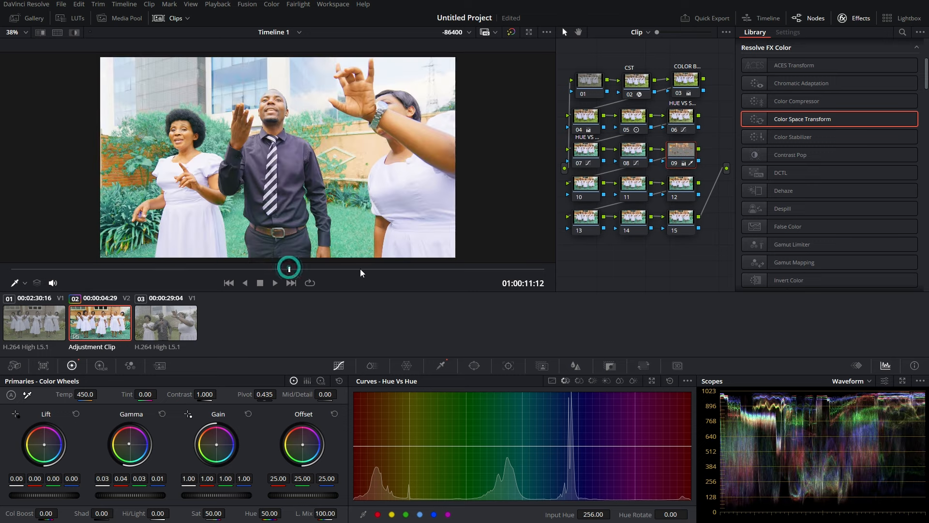
pyautogui.click(364, 269)
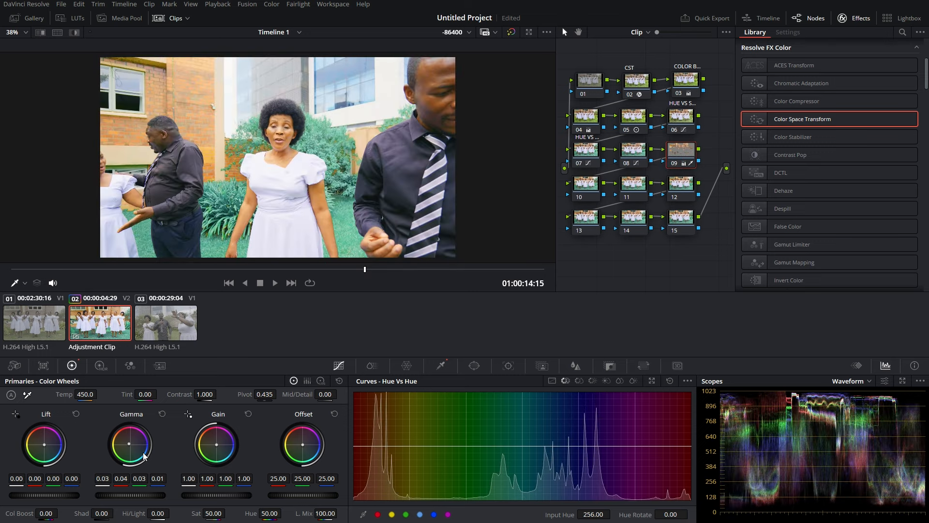
pyautogui.click(675, 164)
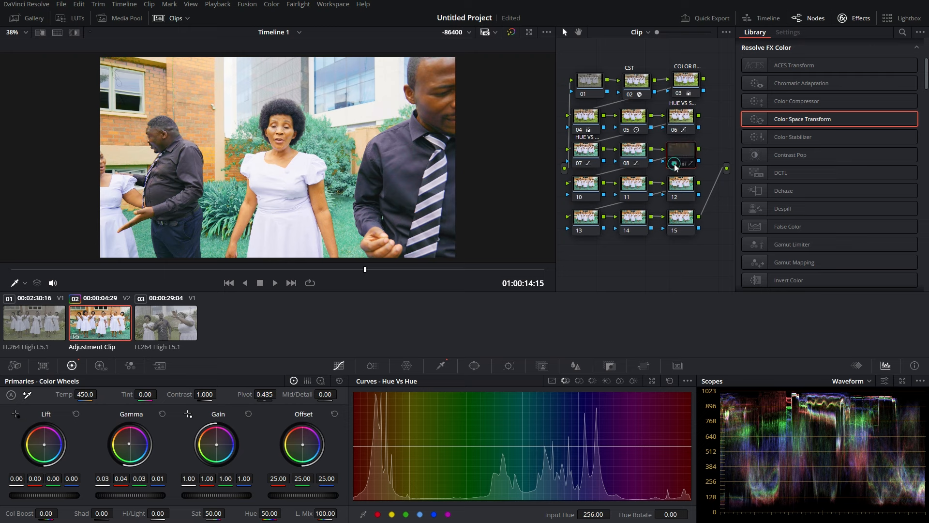
pyautogui.click(675, 164)
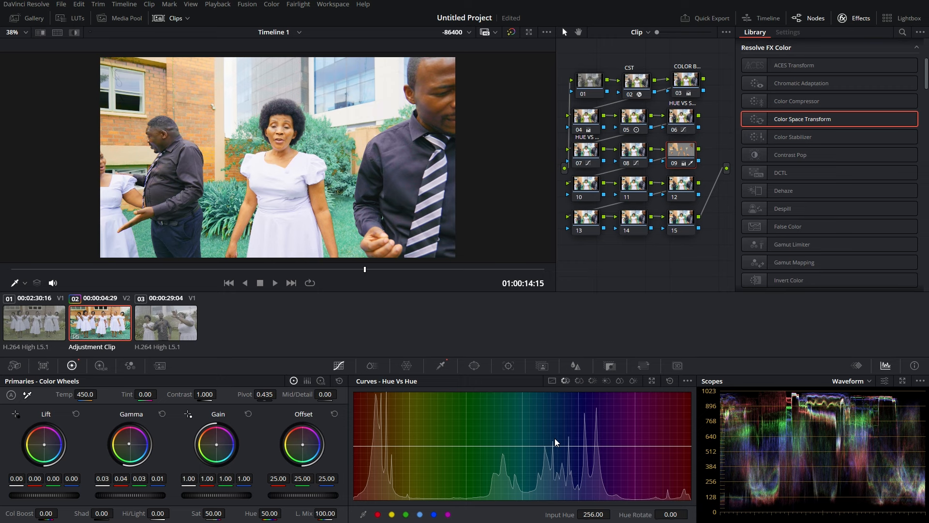
# Step: Add a blue point to node 06's Hue Vs Sat curve and raise its saturation to 1.87
pyautogui.click(684, 121)
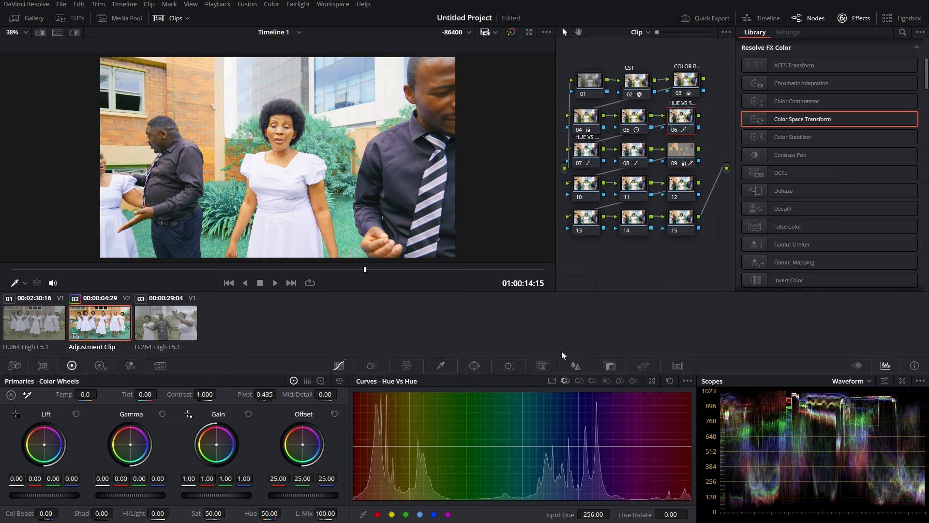
pyautogui.click(580, 382)
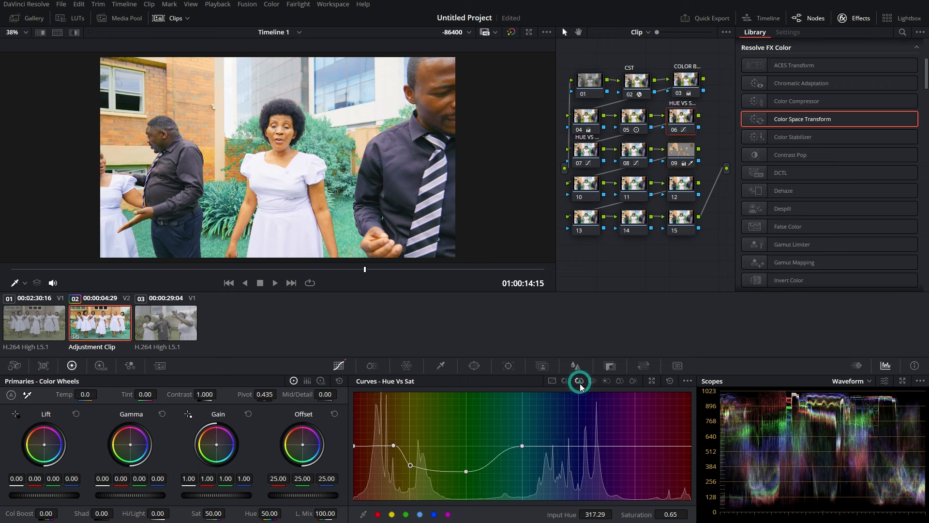
pyautogui.click(432, 515)
pyautogui.moveTo(579, 445); pyautogui.dragTo(580, 401)
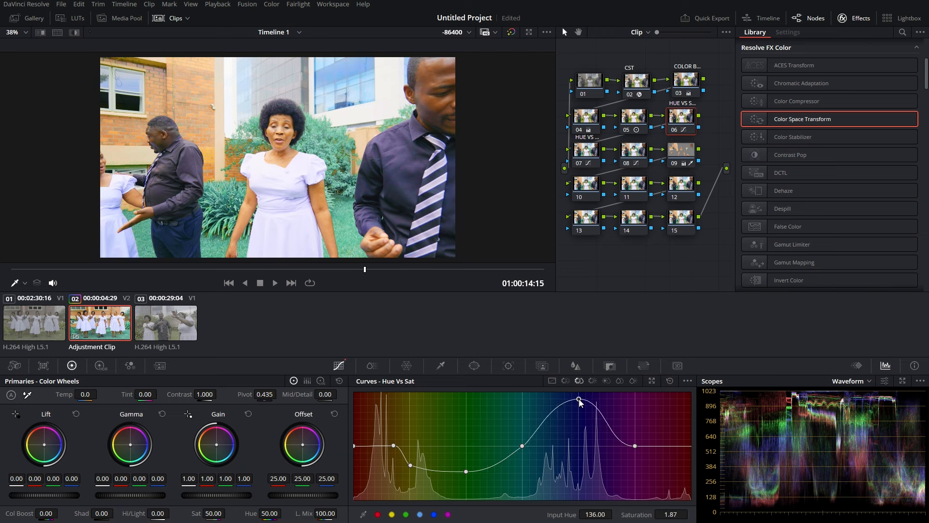
# Step: On node 07's Hue Vs Sat curve, lower the blues, lift hue 61.32 to 1.05 and reduce cyan at hue 76.77 to 0.84
pyautogui.click(593, 148)
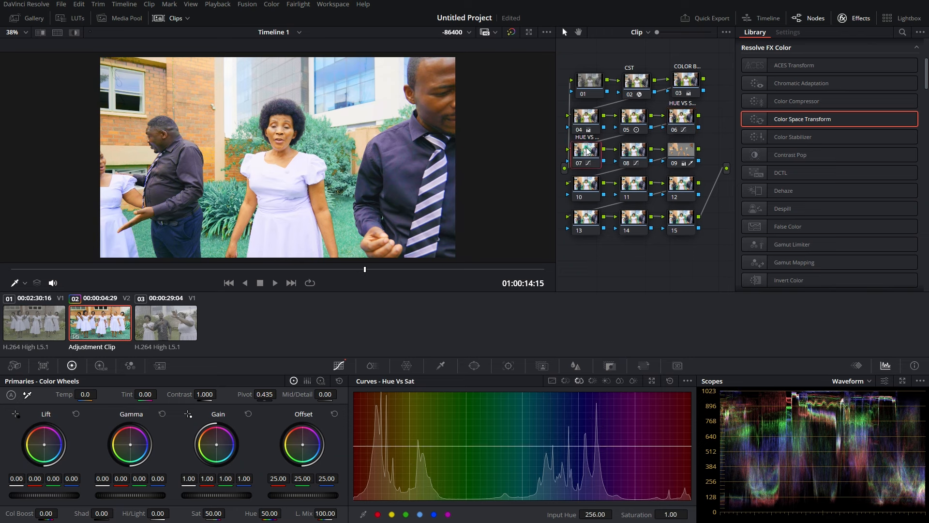
pyautogui.click(433, 515)
pyautogui.click(420, 514)
pyautogui.moveTo(579, 446); pyautogui.dragTo(580, 468)
pyautogui.click(510, 445)
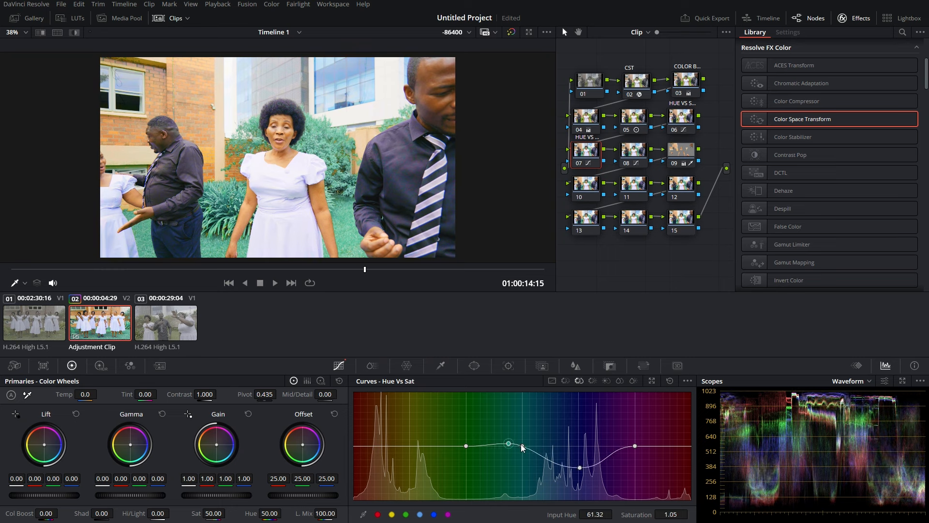
pyautogui.moveTo(522, 446)
pyautogui.mouseDown()
pyautogui.moveTo(523, 438)
pyautogui.moveTo(524, 466)
pyautogui.moveTo(524, 454)
pyautogui.mouseUp()
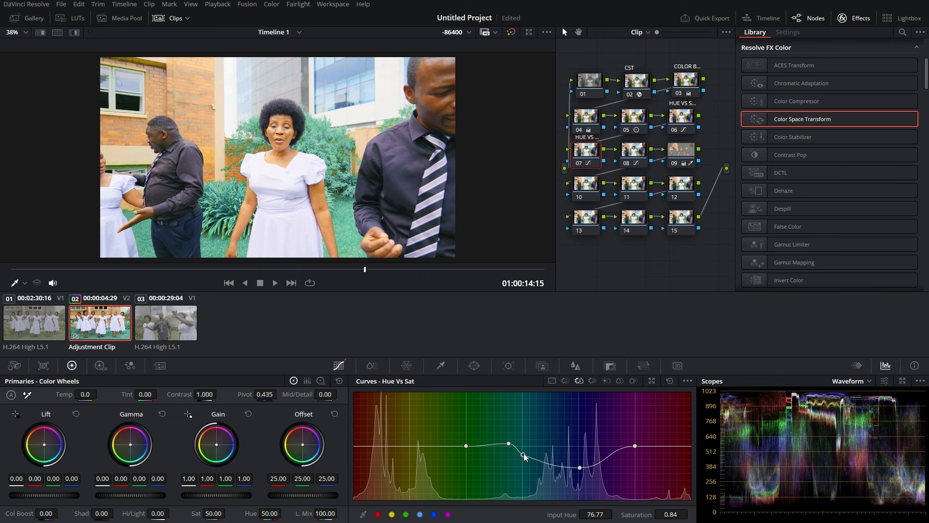
# Step: Tint node 10's log shadows toward teal at -0.06, 0.04, 0.04 and check the frame at 01:00:03:22
pyautogui.click(585, 185)
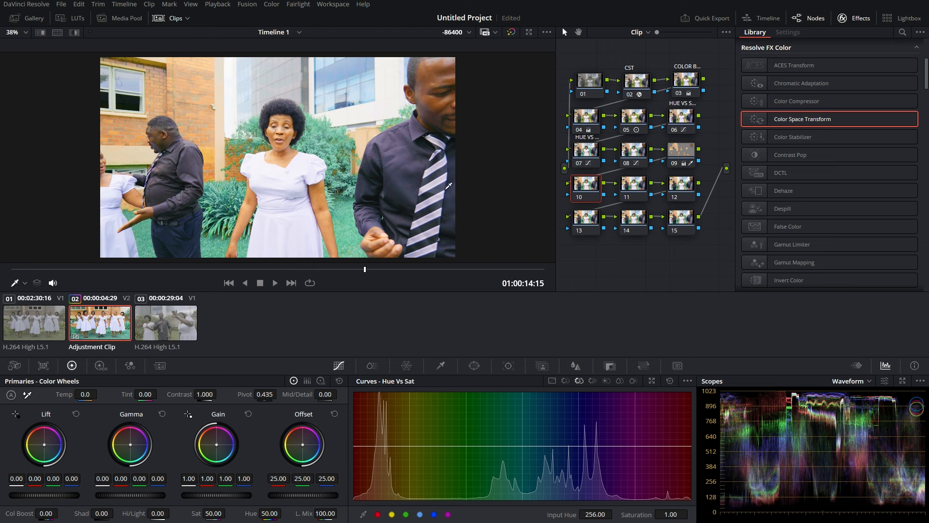
pyautogui.click(321, 381)
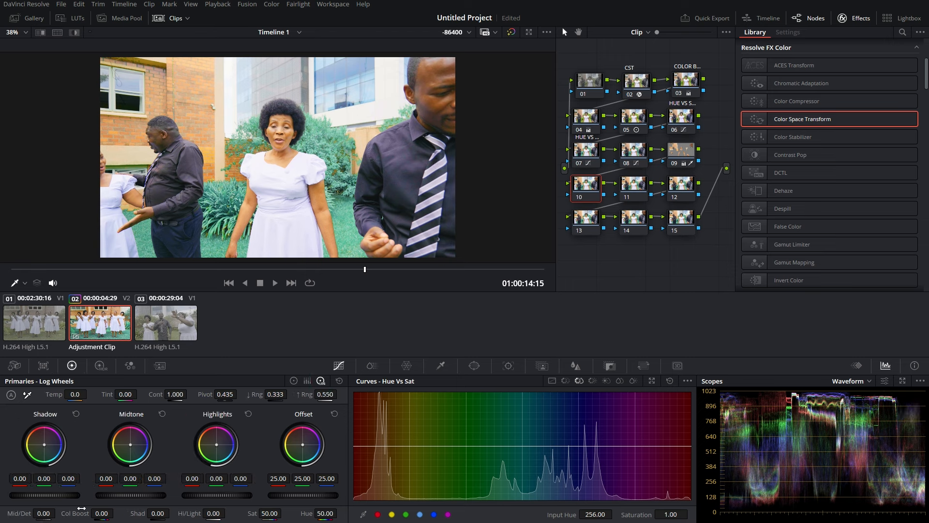
pyautogui.moveTo(43, 499); pyautogui.dragTo(72, 496)
pyautogui.moveTo(46, 447); pyautogui.dragTo(46, 449)
pyautogui.click(103, 269)
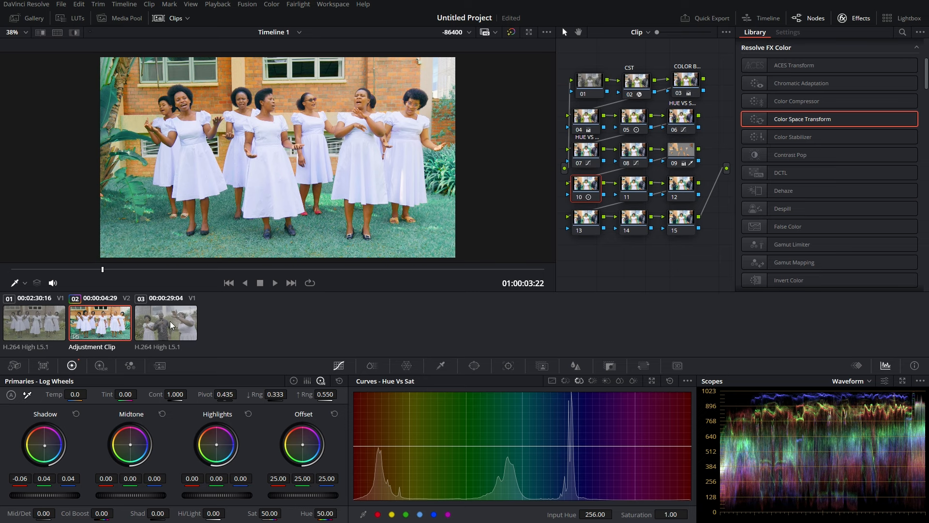
# Step: Shape node 11's custom curve by slightly lifting the midtones and adding control points in the shadows and highlights
pyautogui.click(643, 184)
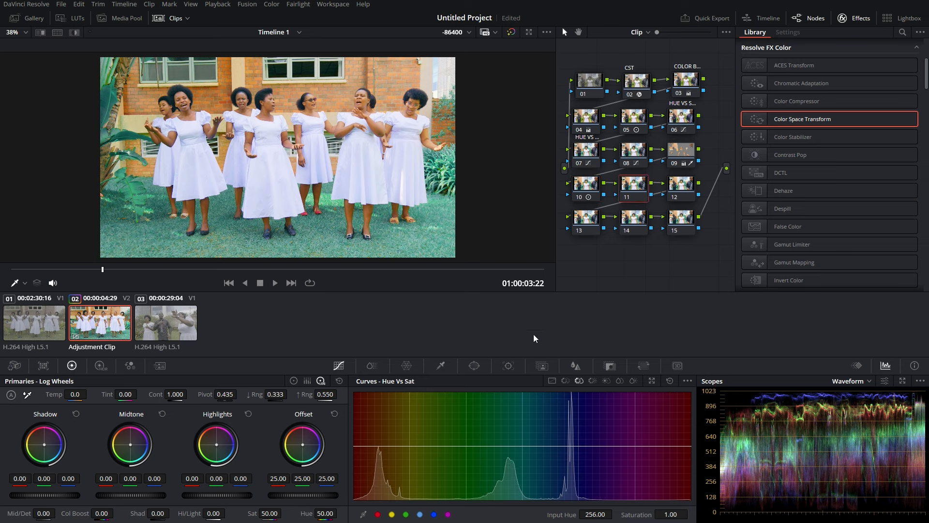
pyautogui.click(340, 366)
pyautogui.click(340, 366)
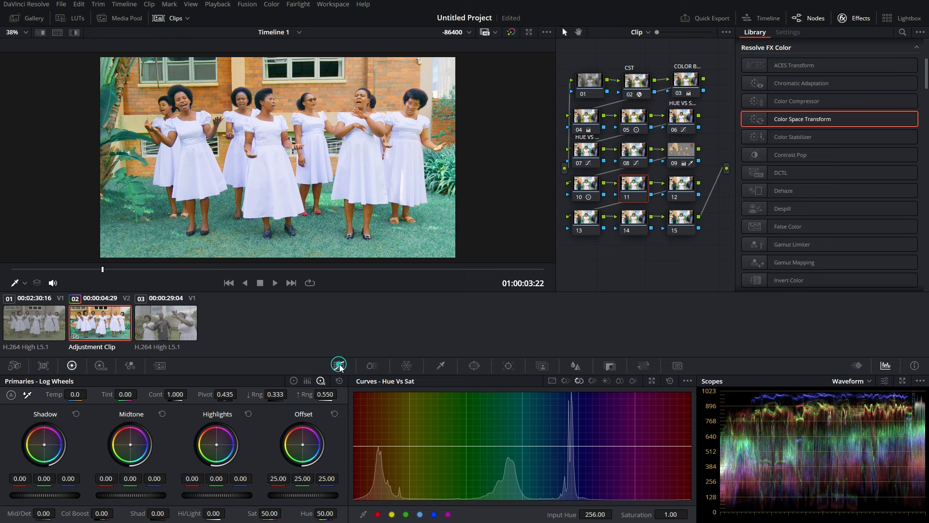
pyautogui.click(553, 381)
pyautogui.moveTo(455, 459); pyautogui.dragTo(453, 456)
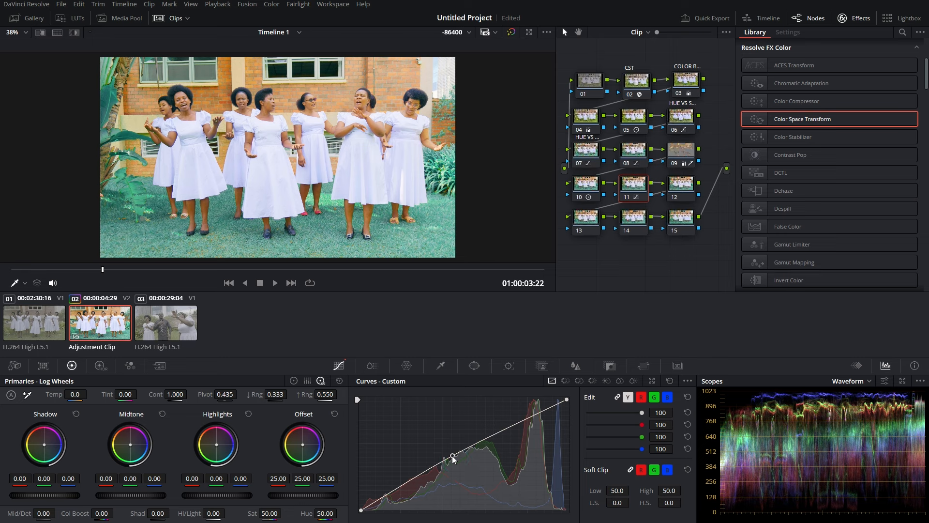
pyautogui.click(404, 482)
pyautogui.moveTo(399, 481); pyautogui.dragTo(402, 484)
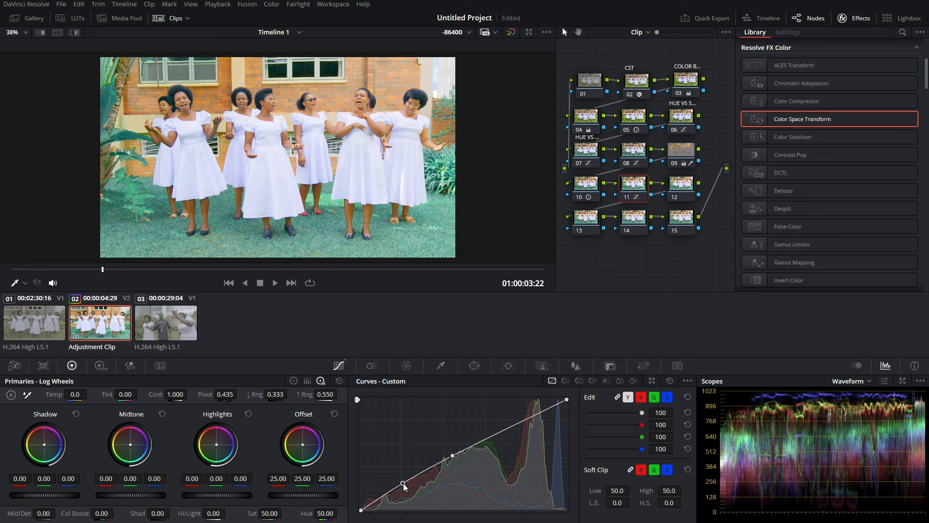
pyautogui.click(520, 421)
pyautogui.moveTo(521, 421); pyautogui.dragTo(522, 423)
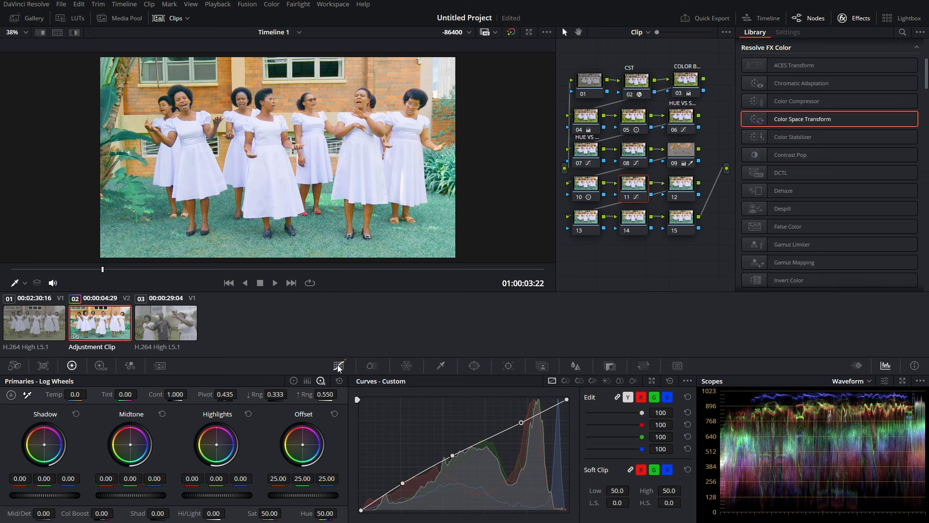
# Step: Shift node 12's log highlights toward green at -0.12, 0.04, -0.06 and check the frames at 01:00:10:29 and 01:00:12:08
pyautogui.click(680, 186)
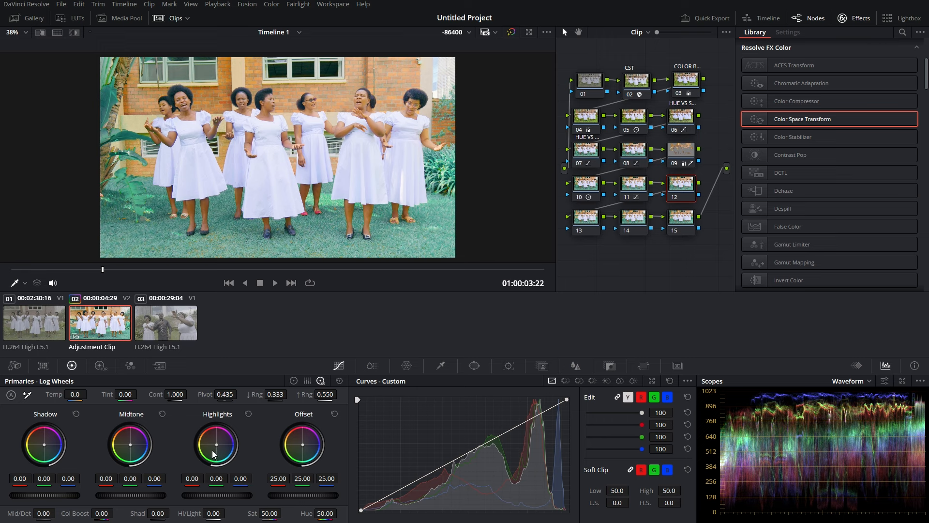
pyautogui.moveTo(216, 446); pyautogui.dragTo(212, 451)
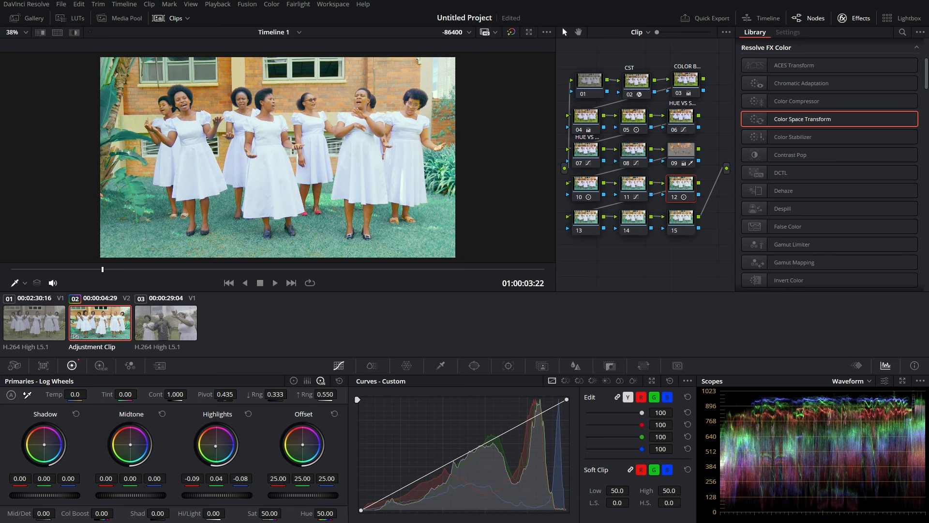
pyautogui.moveTo(215, 446); pyautogui.dragTo(216, 446)
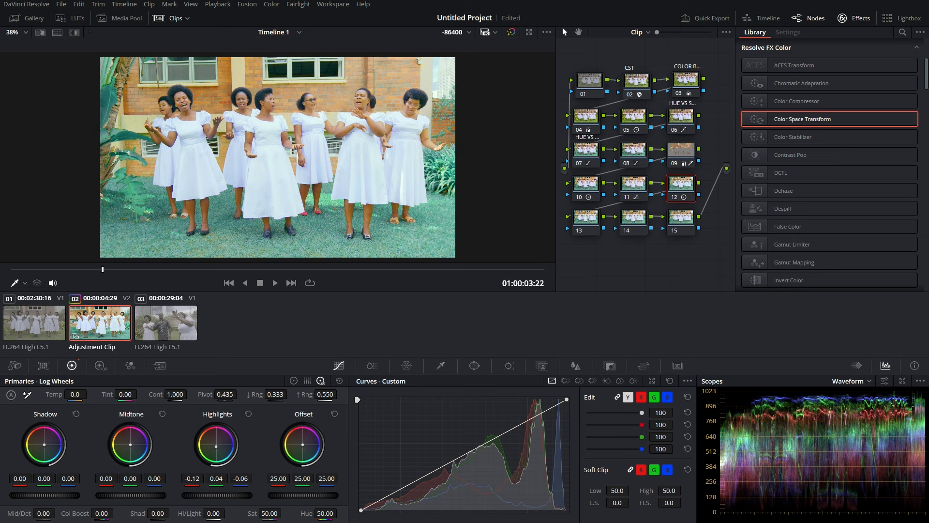
pyautogui.click(280, 267)
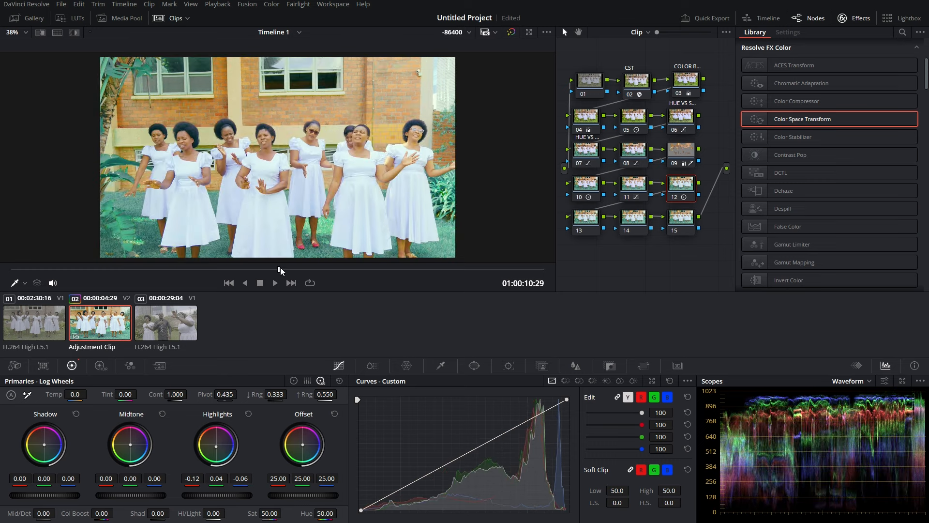
pyautogui.click(311, 270)
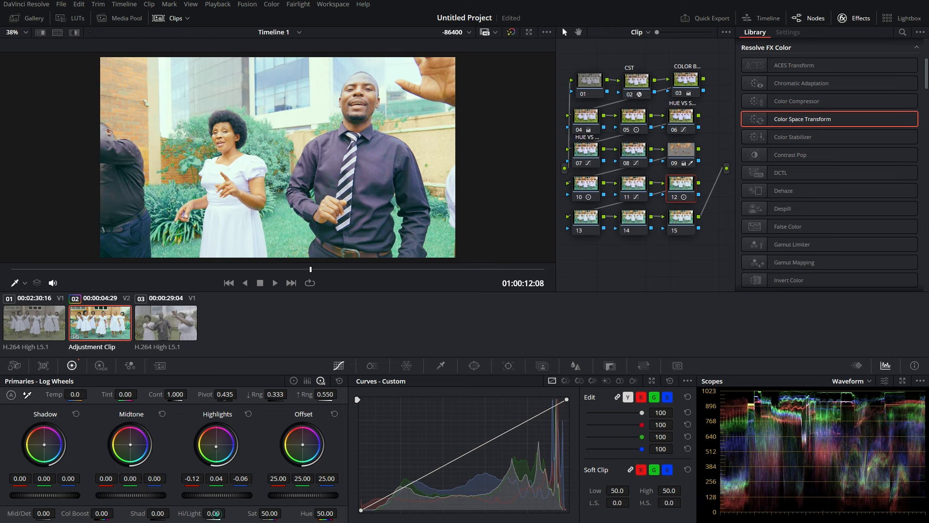
# Step: Try node 12's Hi/Light at -32.00, settle it at -10.50, and check the look on frames across the clip
pyautogui.moveTo(215, 513); pyautogui.dragTo(222, 513)
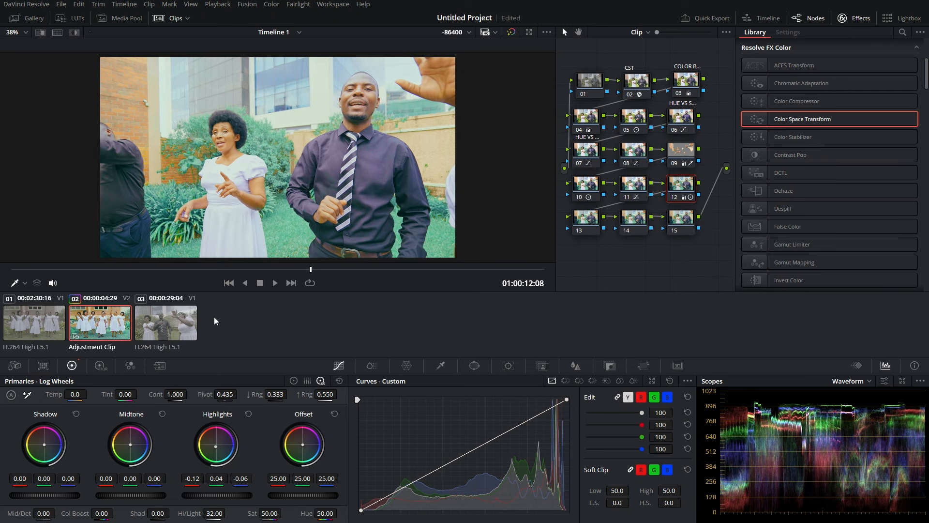
pyautogui.click(145, 269)
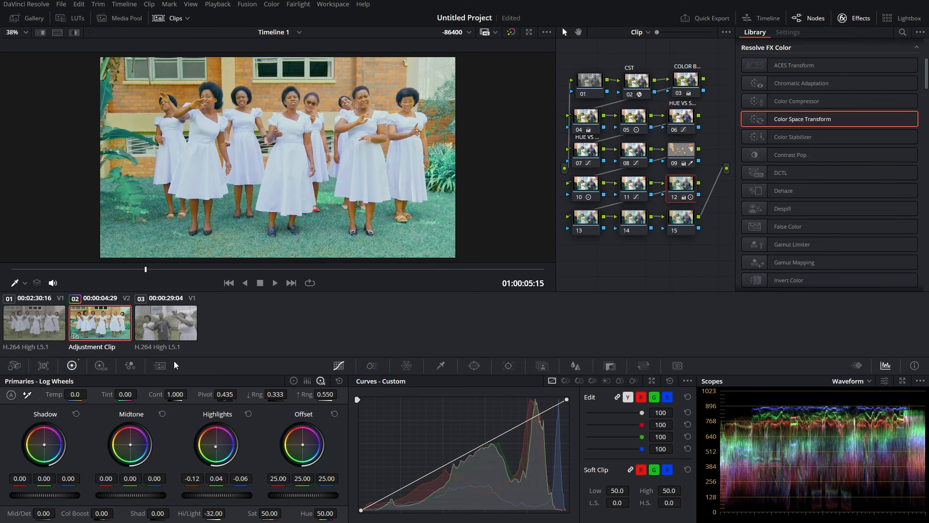
pyautogui.moveTo(213, 513); pyautogui.dragTo(228, 513)
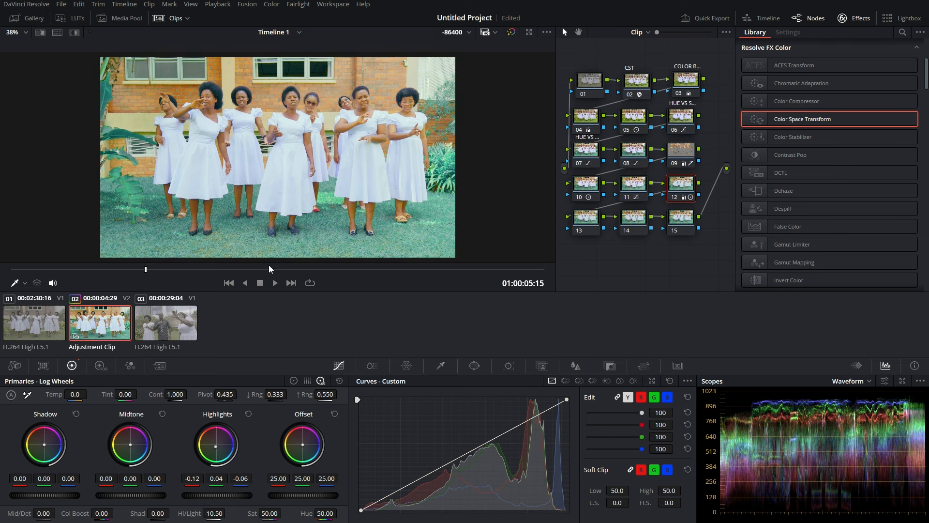
pyautogui.click(318, 268)
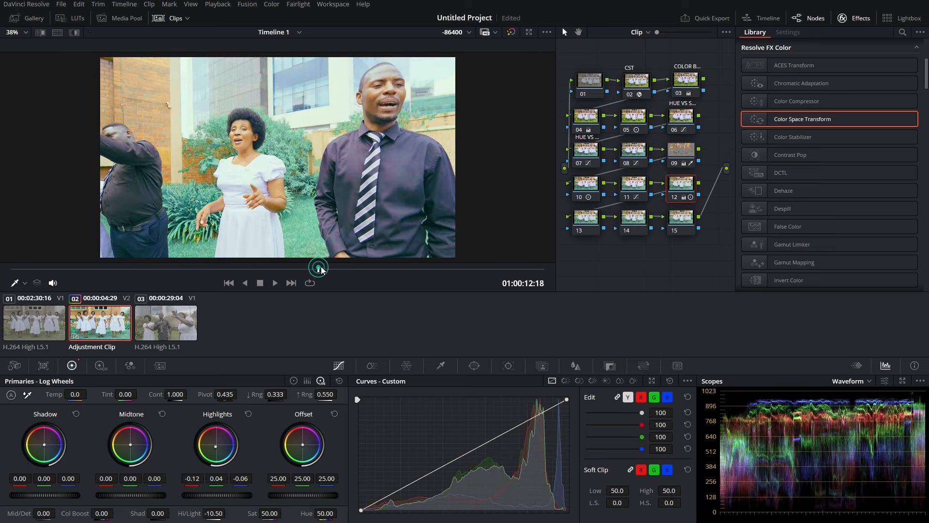
pyautogui.click(377, 269)
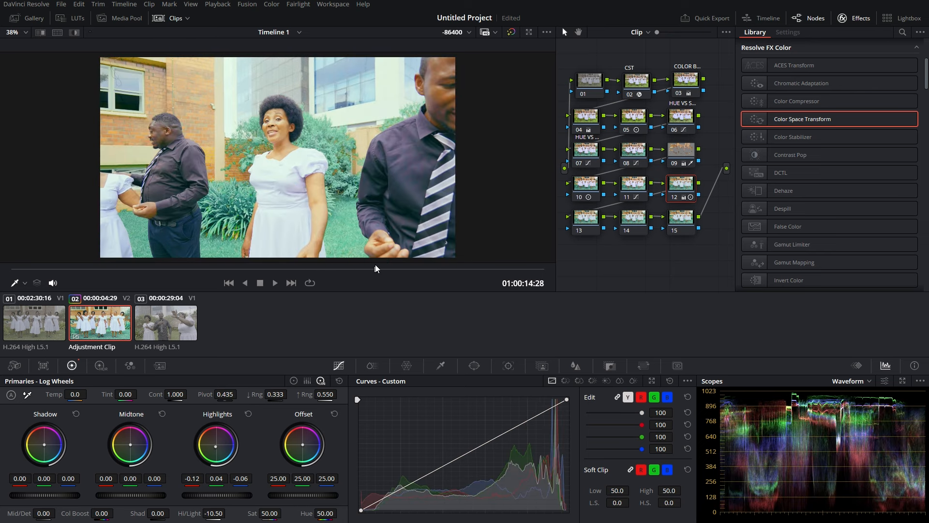
pyautogui.click(208, 270)
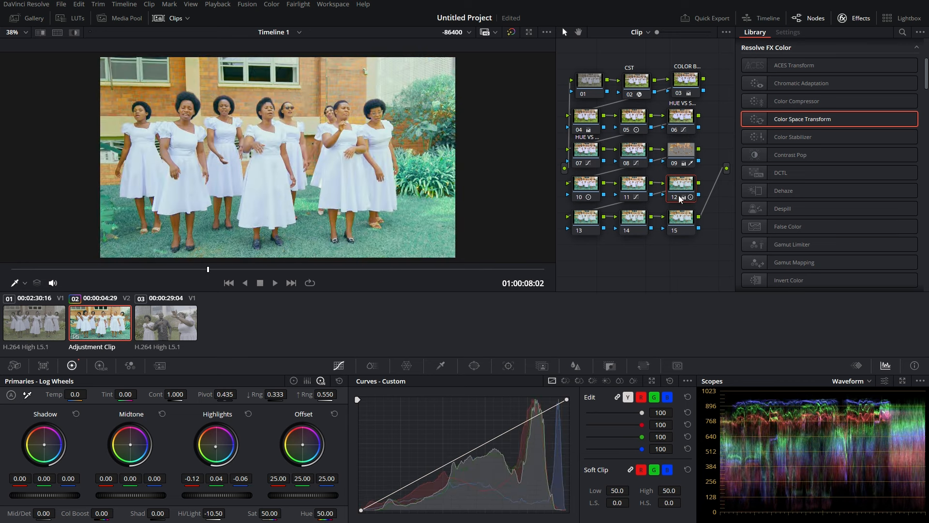
# Step: Disable nodes 12 back through 02 one by one to compare the grade at 01:00:08:02 with the original log footage
pyautogui.click(627, 197)
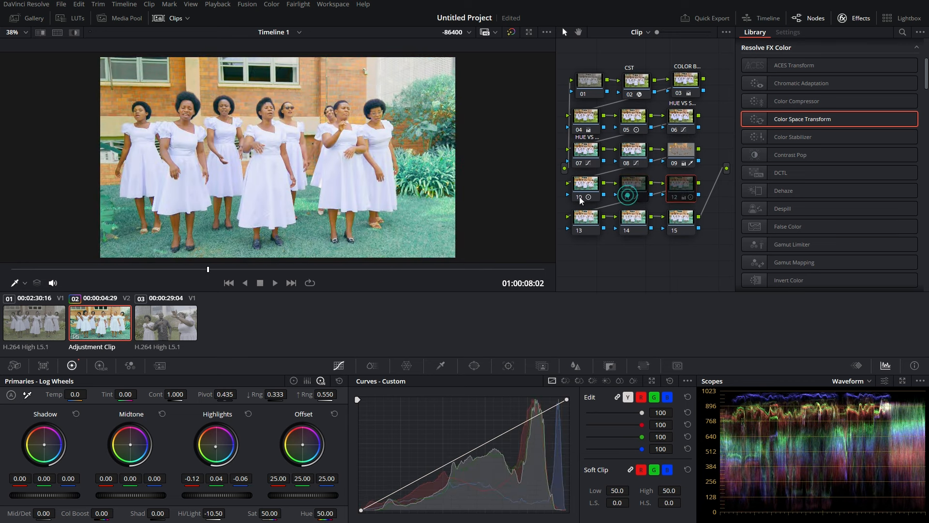
pyautogui.click(579, 197)
pyautogui.click(674, 163)
pyautogui.click(627, 163)
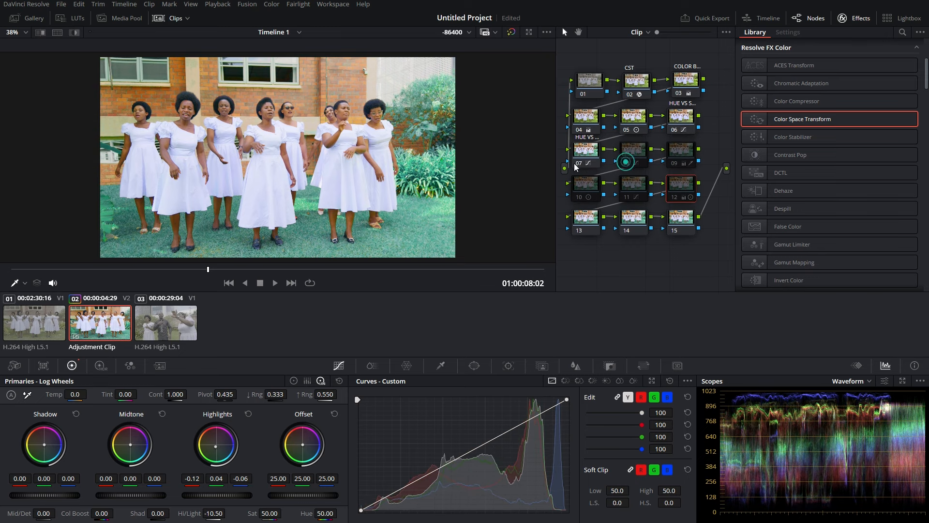
pyautogui.click(579, 162)
pyautogui.click(679, 130)
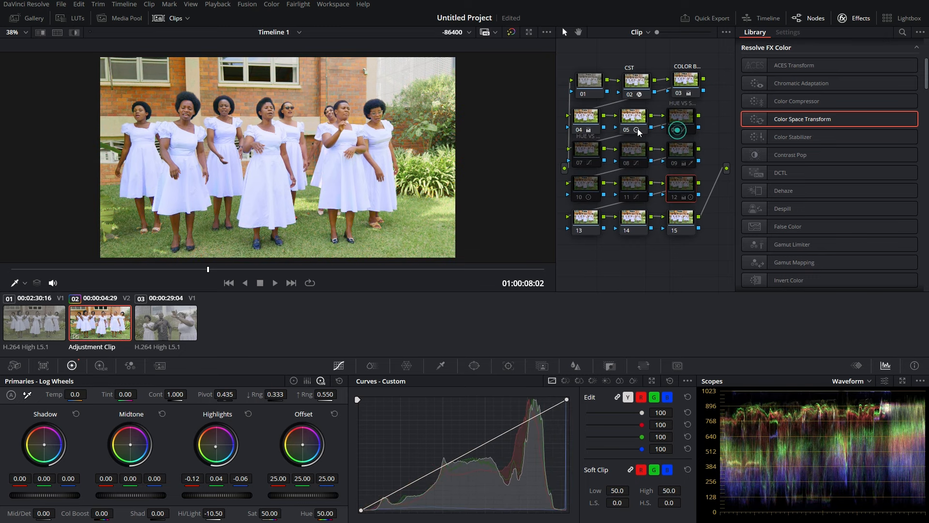
pyautogui.click(629, 129)
pyautogui.click(579, 130)
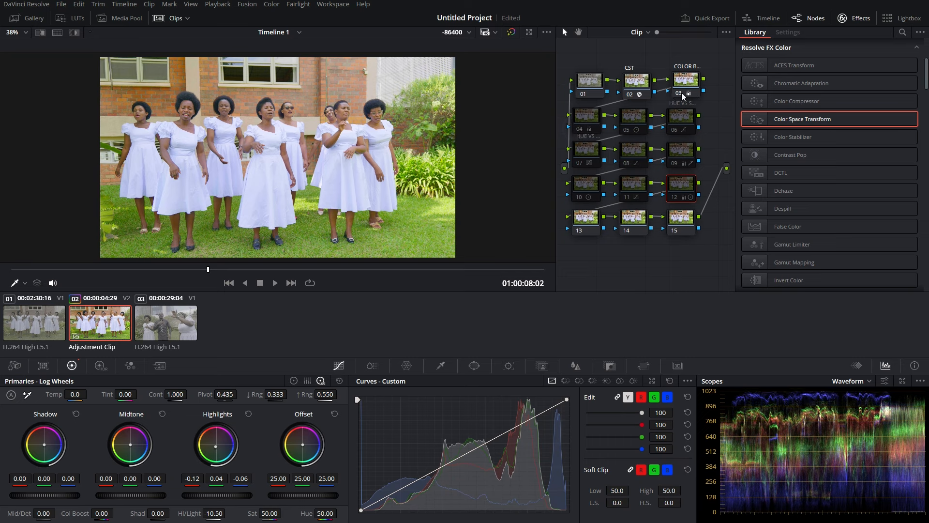
pyautogui.click(632, 94)
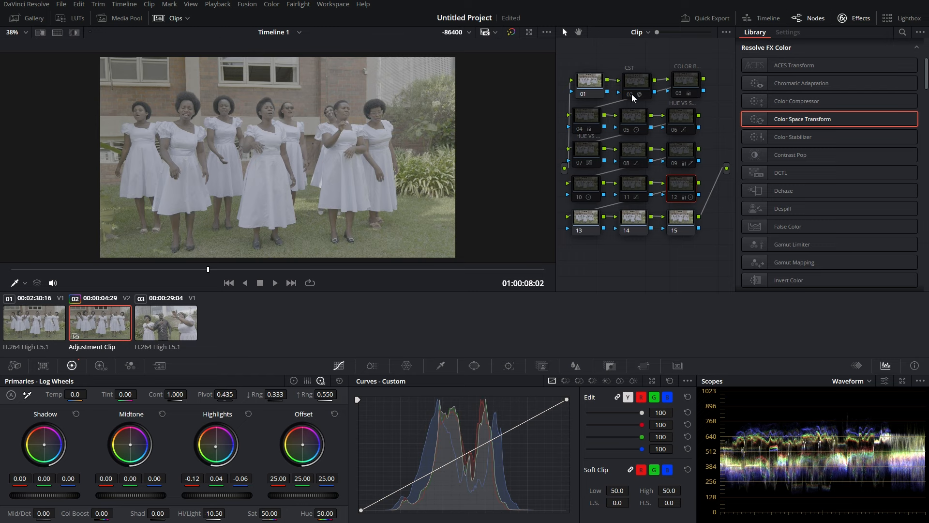
# Step: Re-enable nodes 02 through 12 in order to review what each stage contributes to the grade
pyautogui.click(632, 94)
pyautogui.click(678, 94)
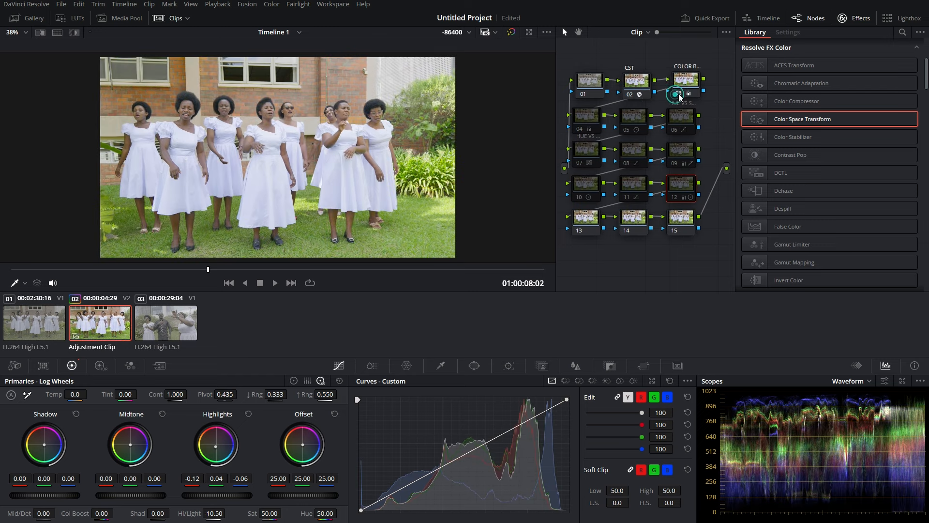
pyautogui.click(580, 130)
pyautogui.click(626, 129)
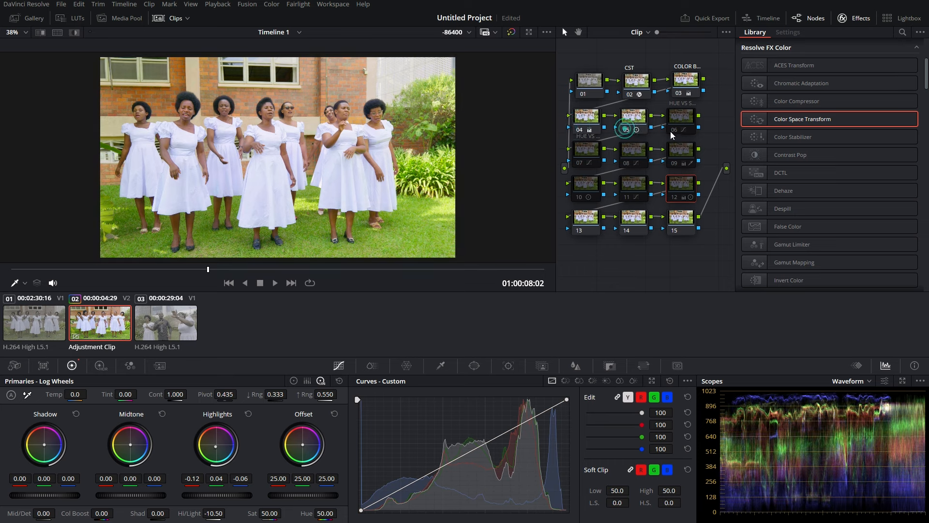
pyautogui.click(673, 130)
pyautogui.click(580, 162)
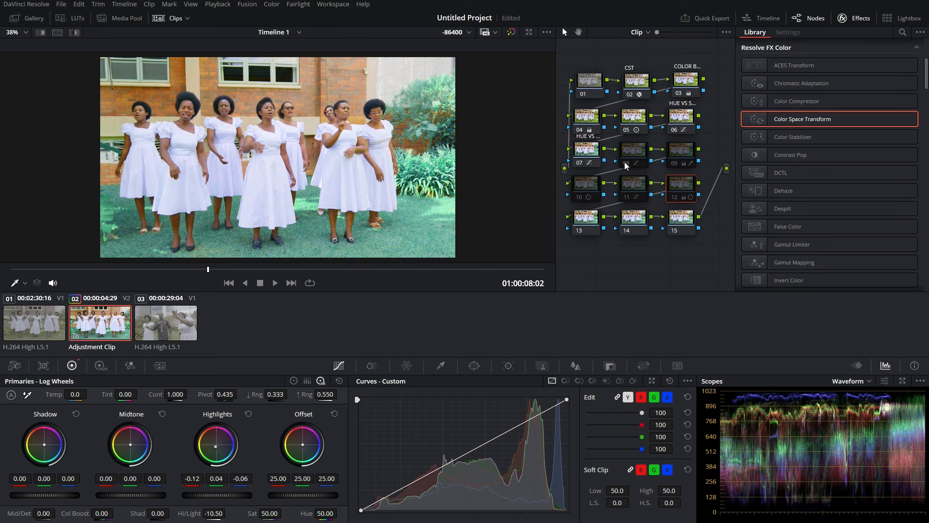
pyautogui.click(626, 162)
pyautogui.click(675, 163)
pyautogui.click(579, 197)
pyautogui.click(635, 197)
pyautogui.click(676, 198)
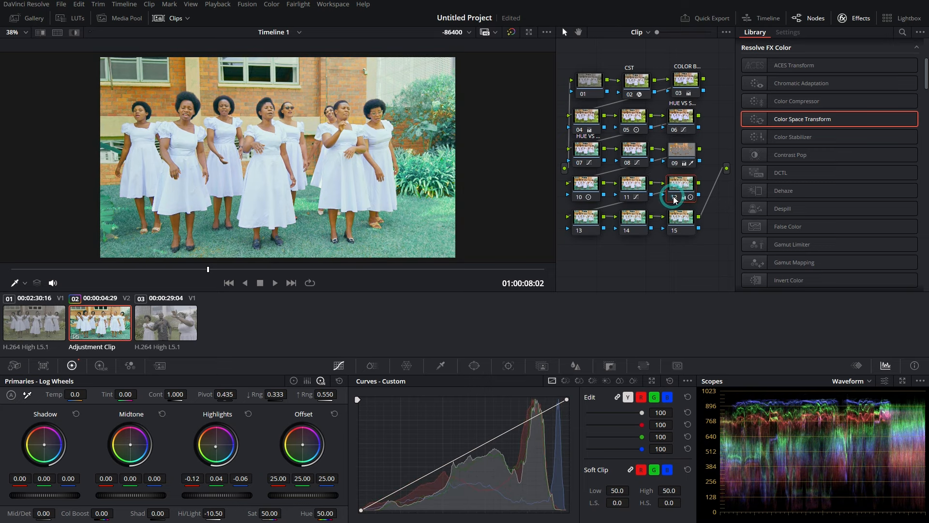